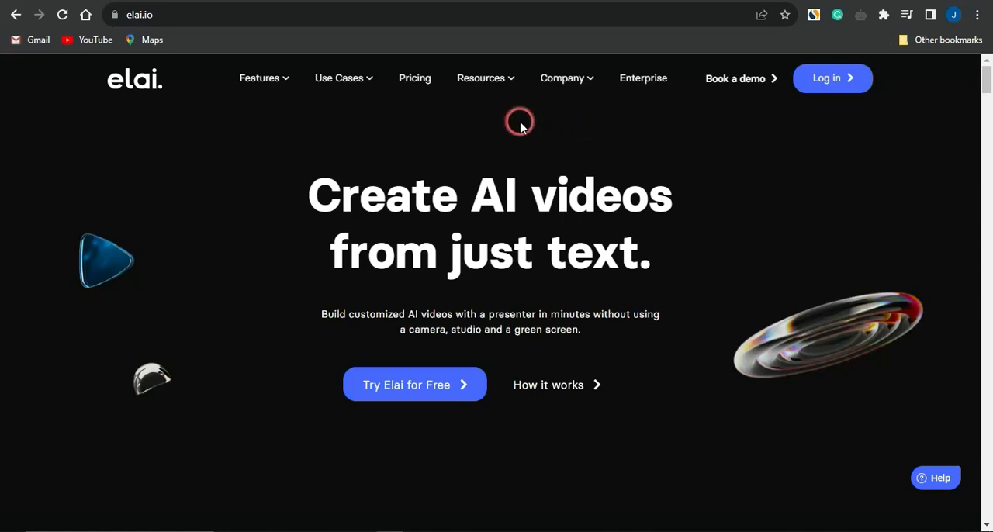
pyautogui.click(431, 2)
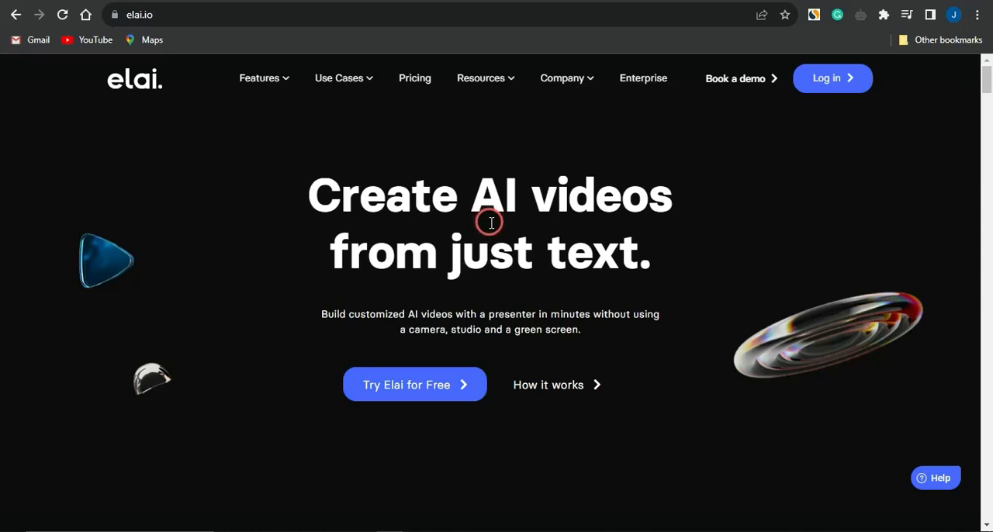
pyautogui.scroll(-1, 491, 223)
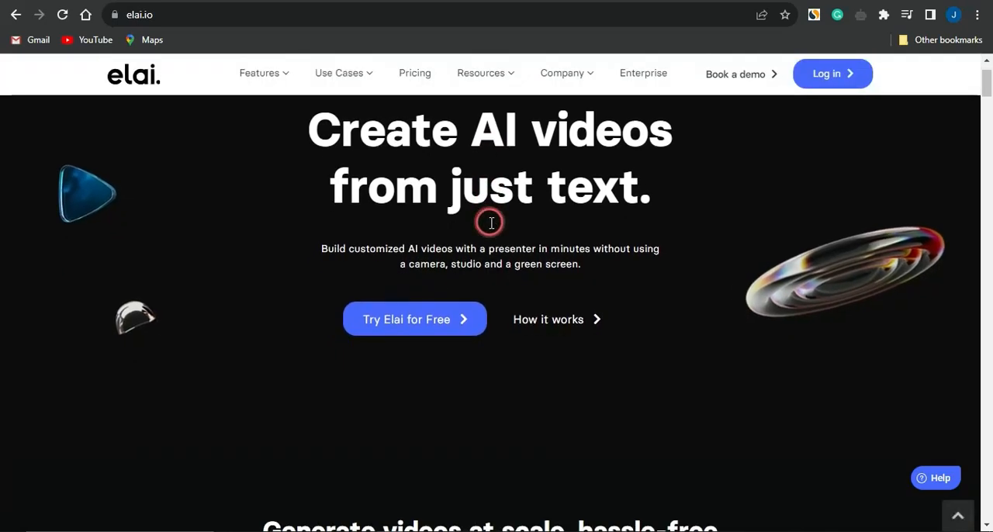
pyautogui.scroll(-3, 490, 227)
pyautogui.scroll(2, 490, 227)
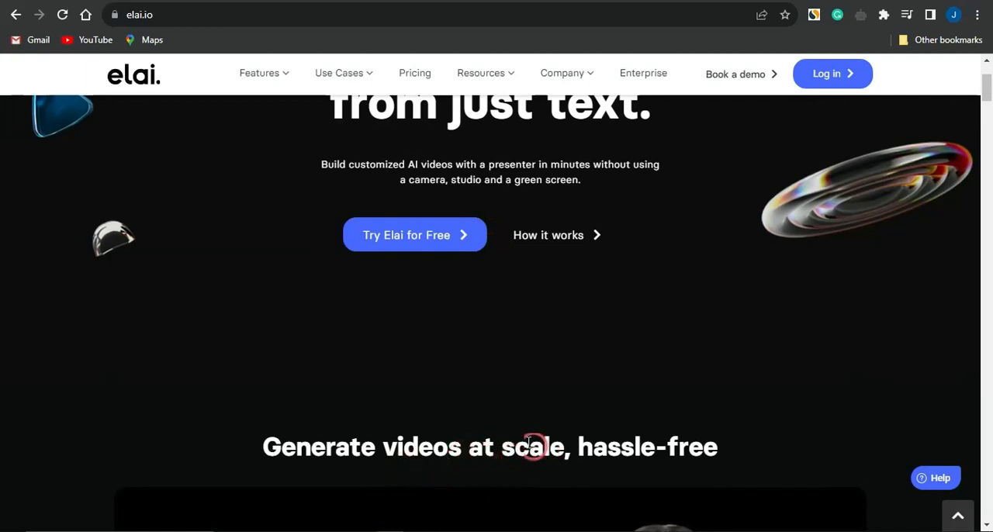
pyautogui.scroll(3, 502, 411)
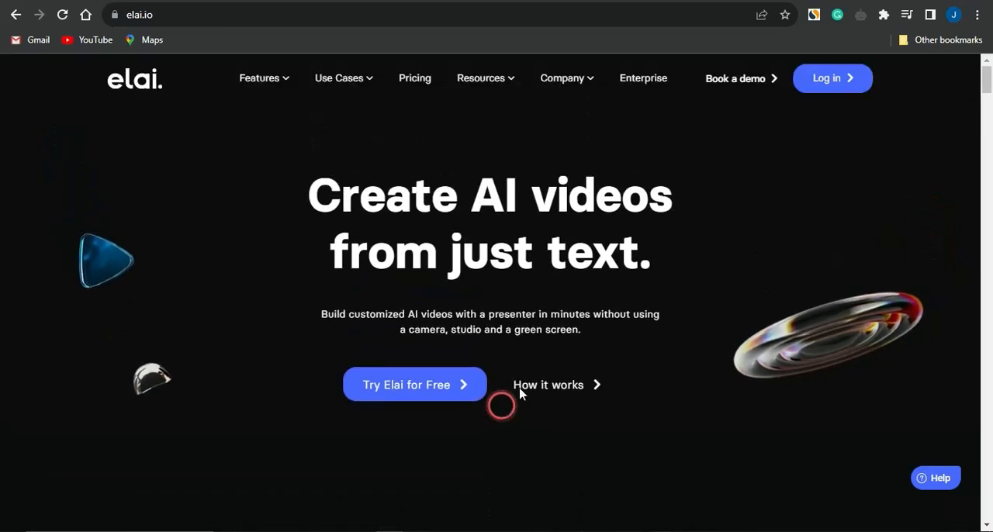
# Step: Open Elai's pricing page and examine the plans and the feature comparison table down to the main features
pyautogui.click(411, 81)
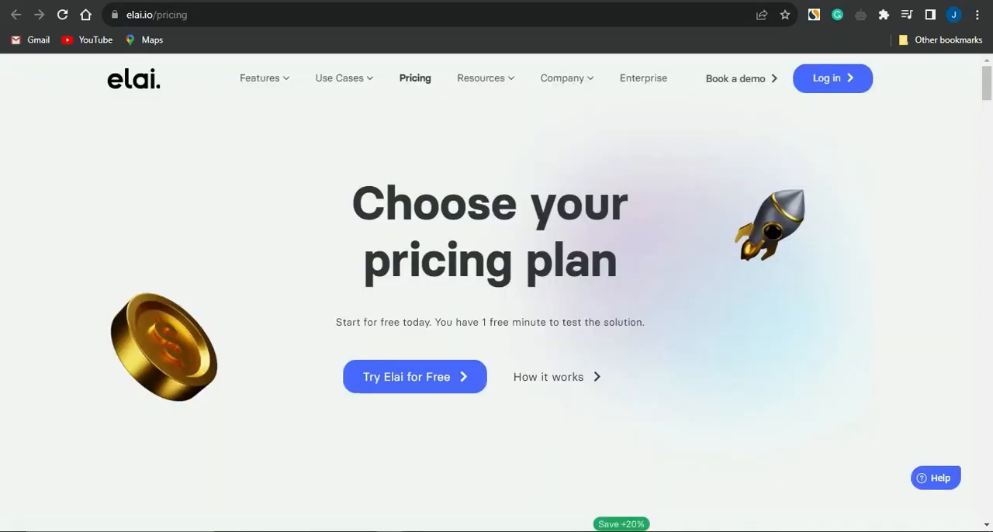
pyautogui.scroll(-5, 511, 269)
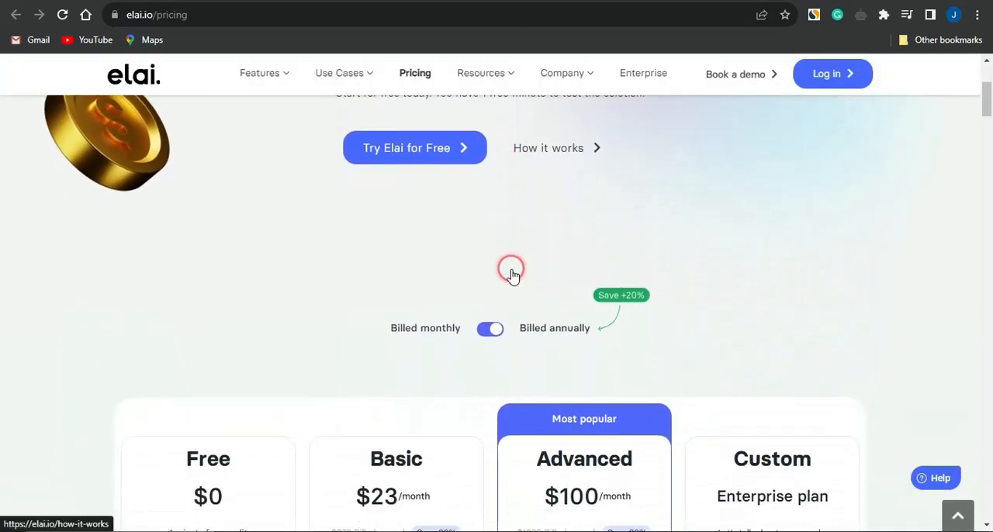
pyautogui.scroll(-1, 511, 271)
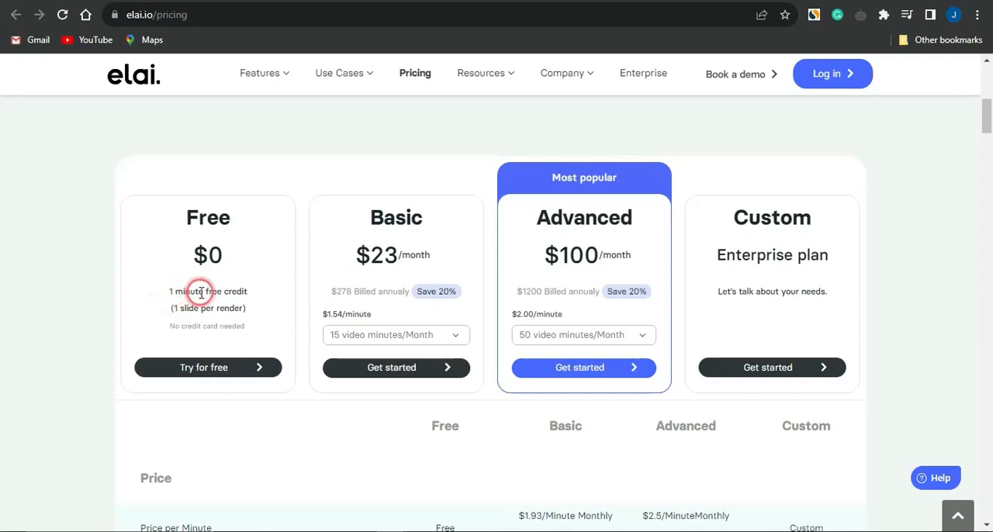
pyautogui.scroll(-4, 261, 345)
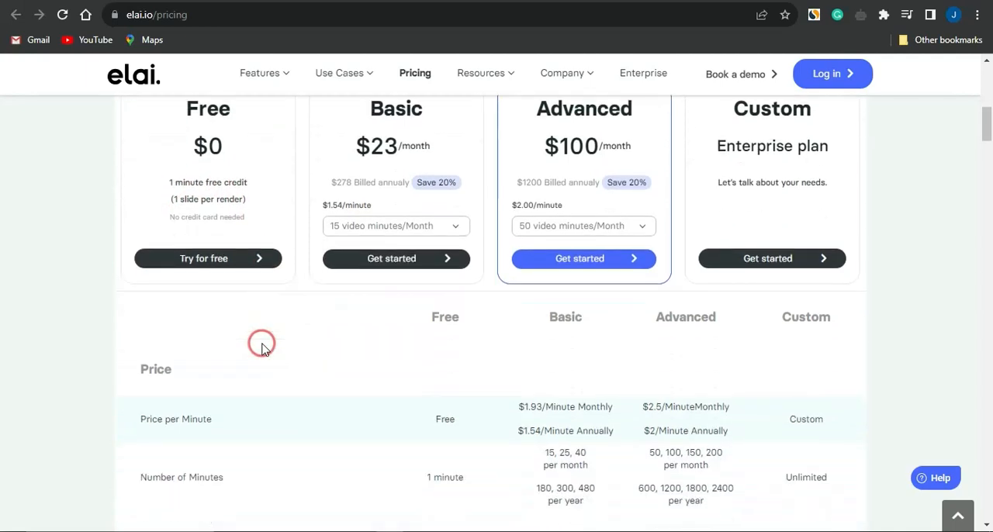
pyautogui.scroll(-2, 313, 339)
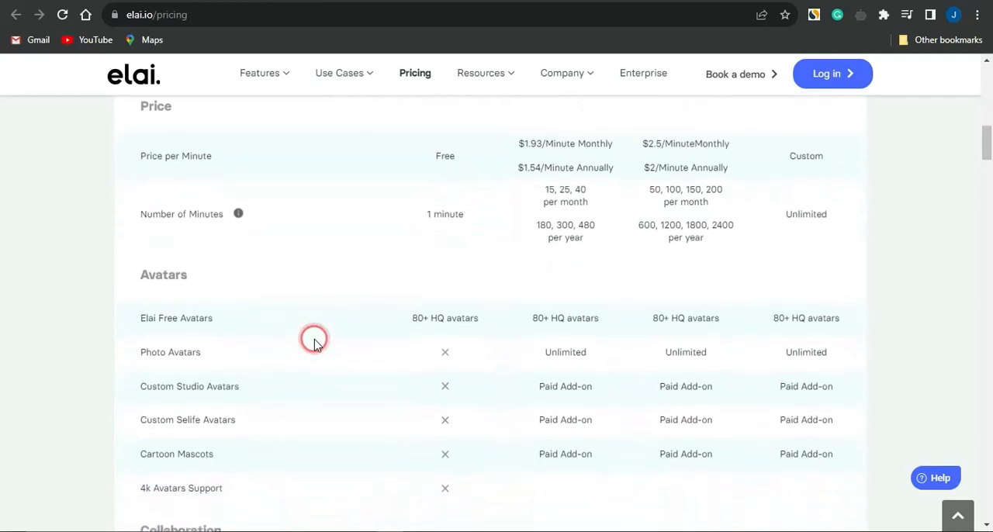
pyautogui.scroll(-2, 314, 341)
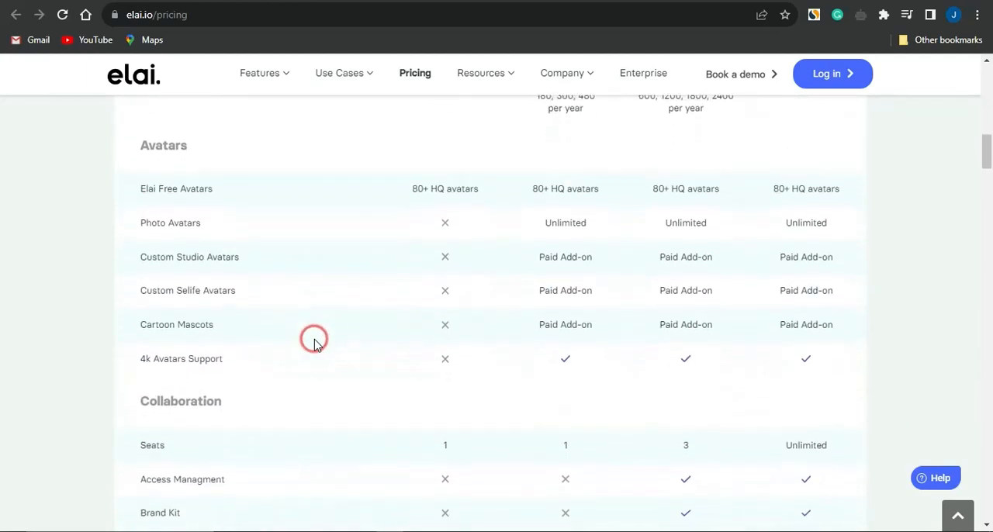
pyautogui.scroll(-5, 314, 341)
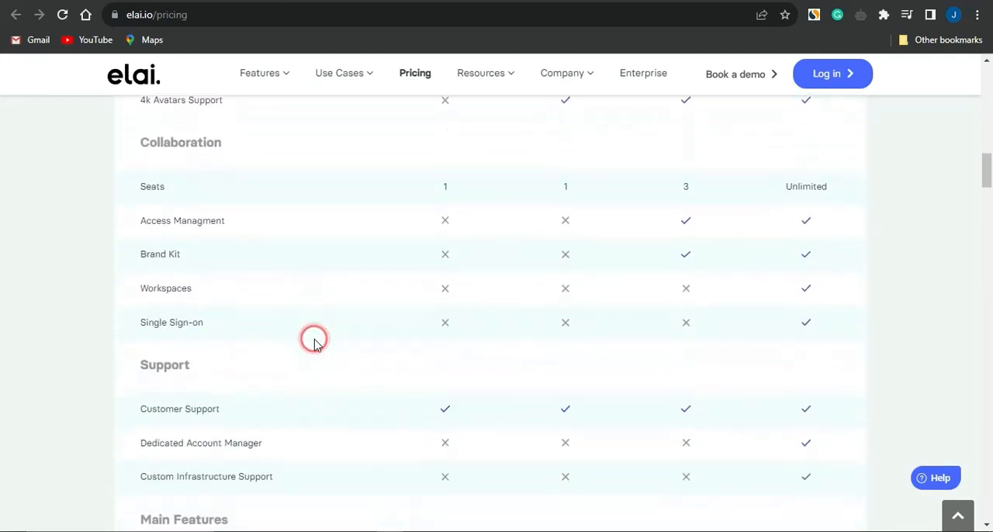
pyautogui.scroll(-1, 314, 341)
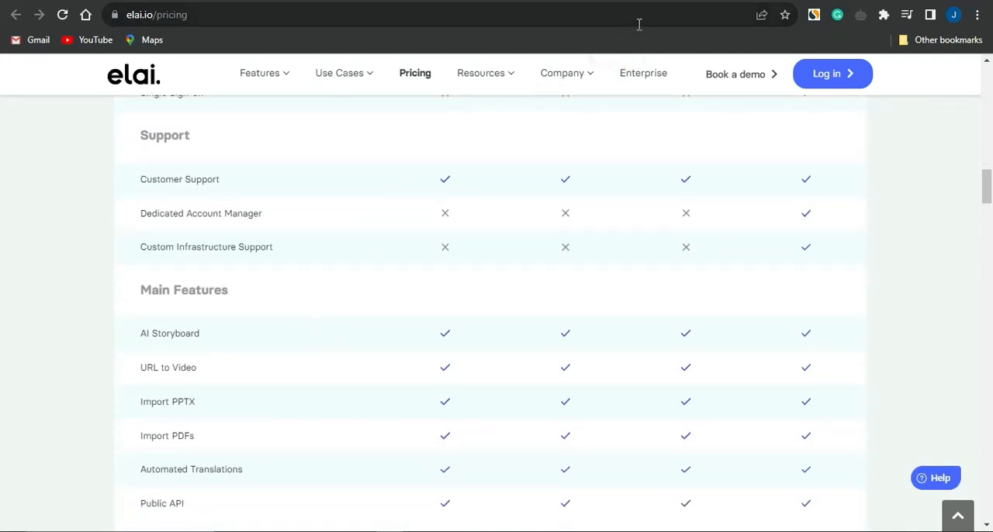
# Step: From the Elai dashboard, create an AI storyboard video with the blue template showing the presenter in a pink sweater
pyautogui.click(602, 1)
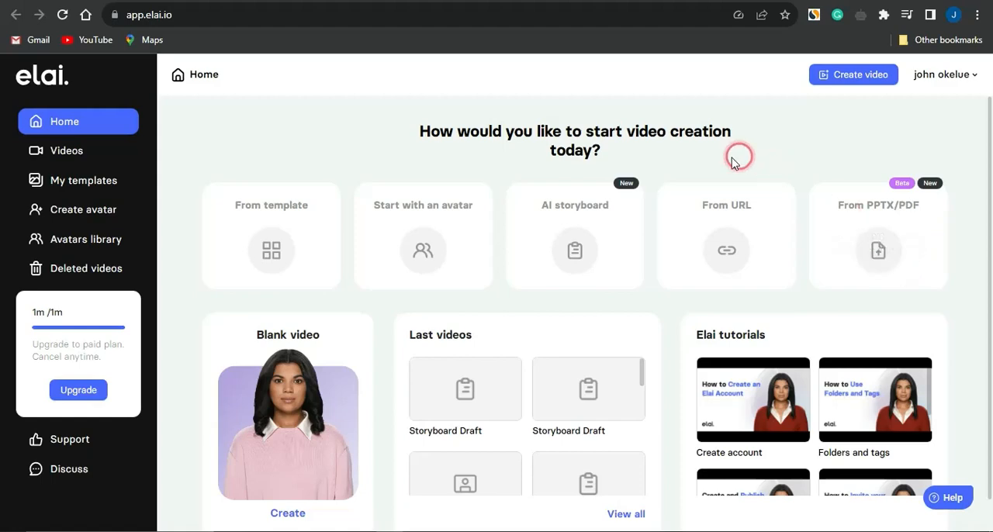
pyautogui.click(578, 221)
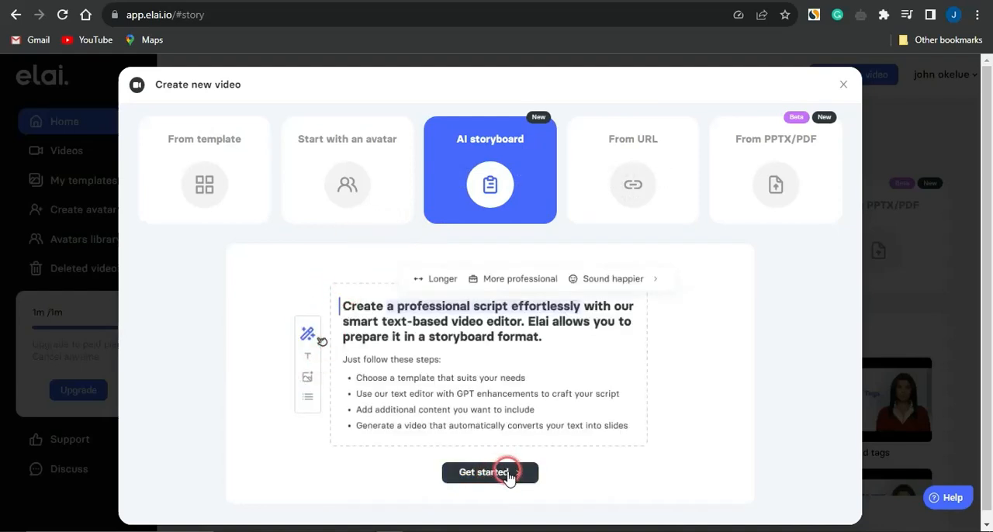
pyautogui.click(481, 472)
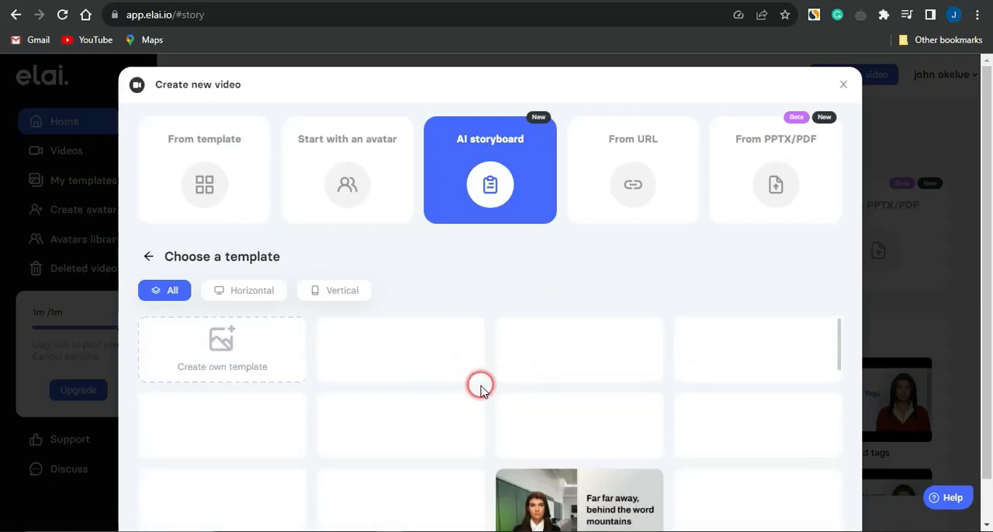
pyautogui.scroll(-2, 480, 390)
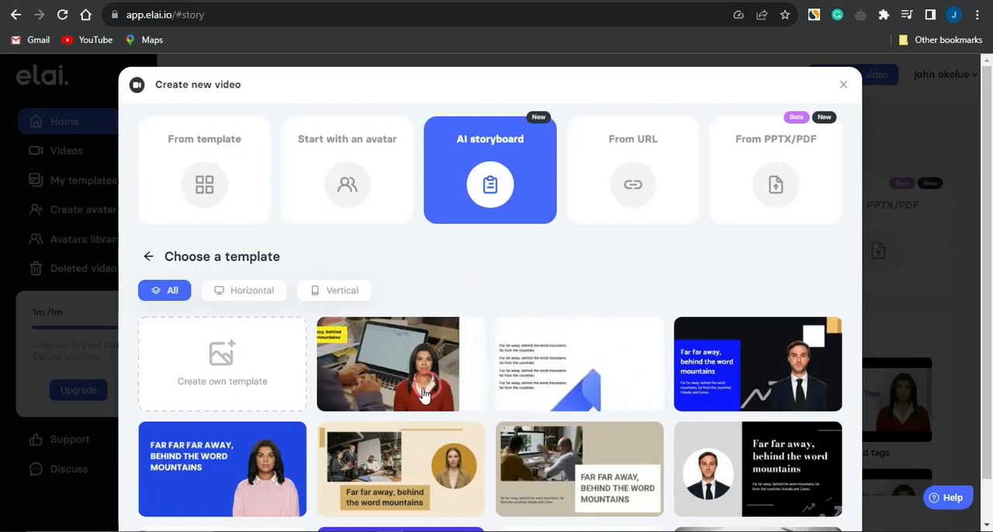
pyautogui.click(247, 462)
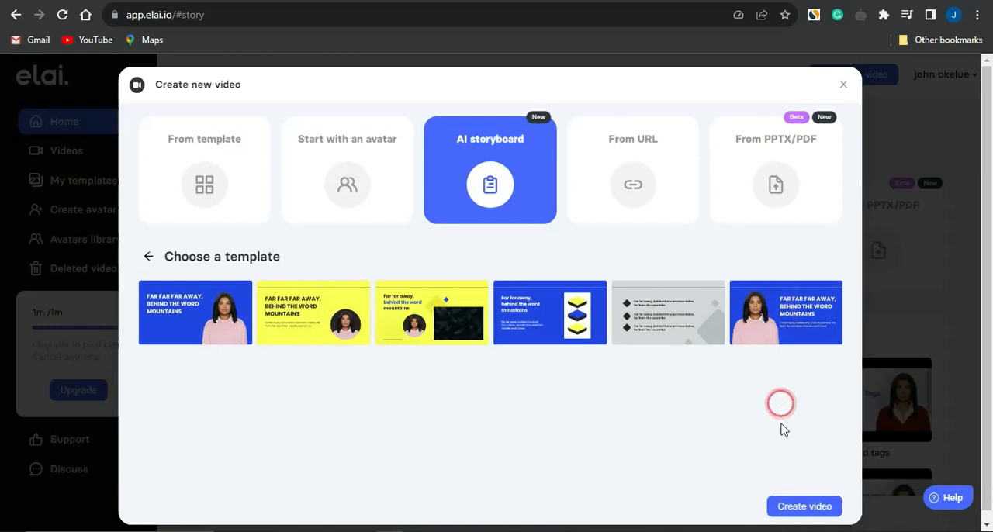
pyautogui.click(804, 512)
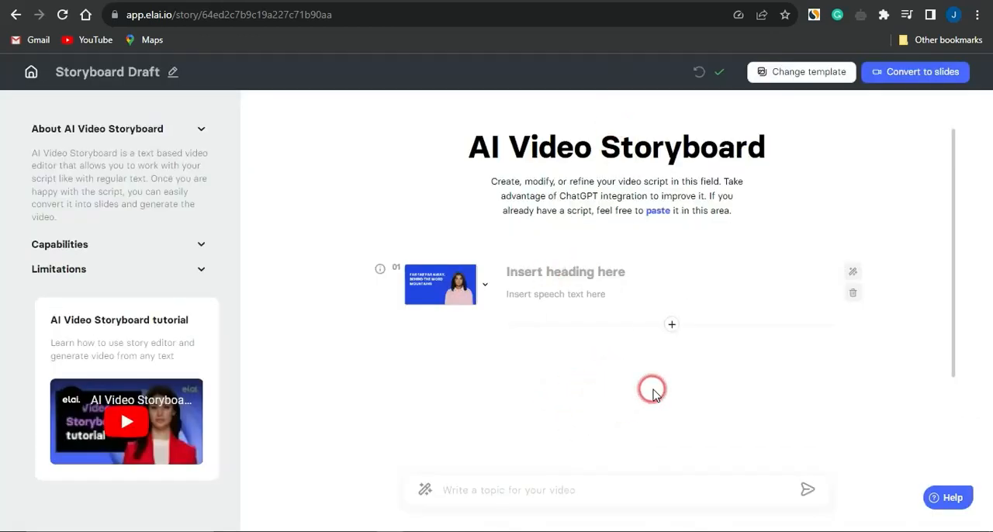
# Step: Switch to ChatGPT and submit the prompt "write an article on weight loss"
pyautogui.click(582, 269)
pyautogui.click(560, 300)
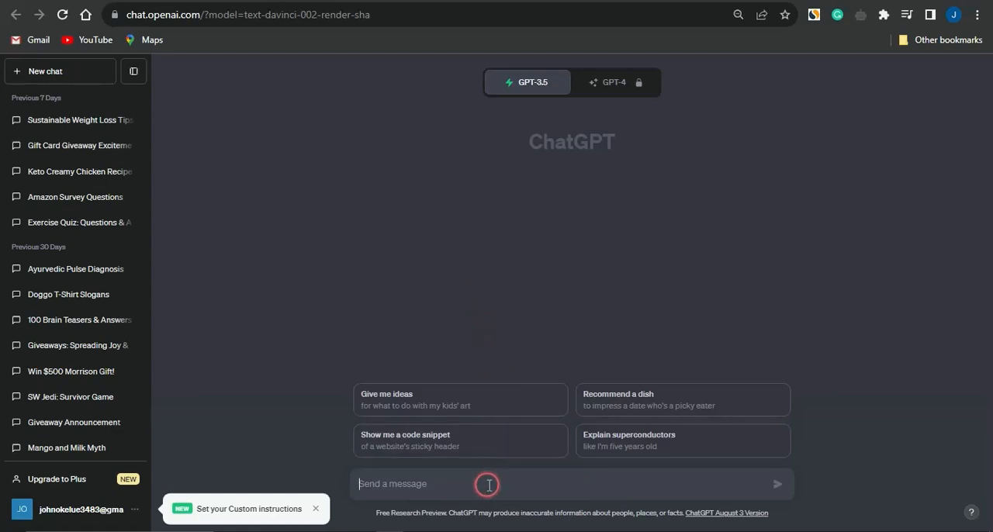
pyautogui.write('write an article on weight loss')
pyautogui.press('Return')
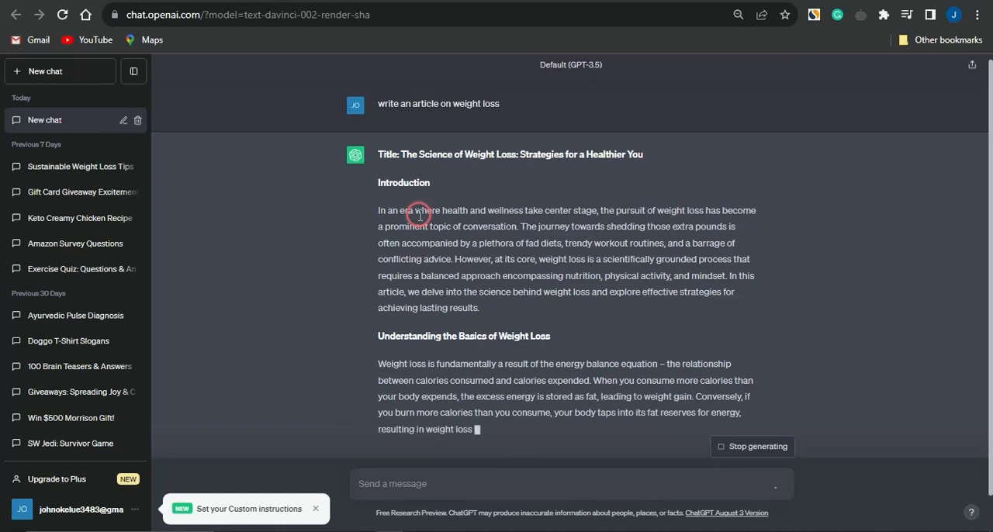
# Step: Copy the generated title "Science of Weight Loss: Strategies for a Healthier You" from ChatGPT into the heading of storyboard slide 01 in Elai
pyautogui.scroll(2, 419, 142)
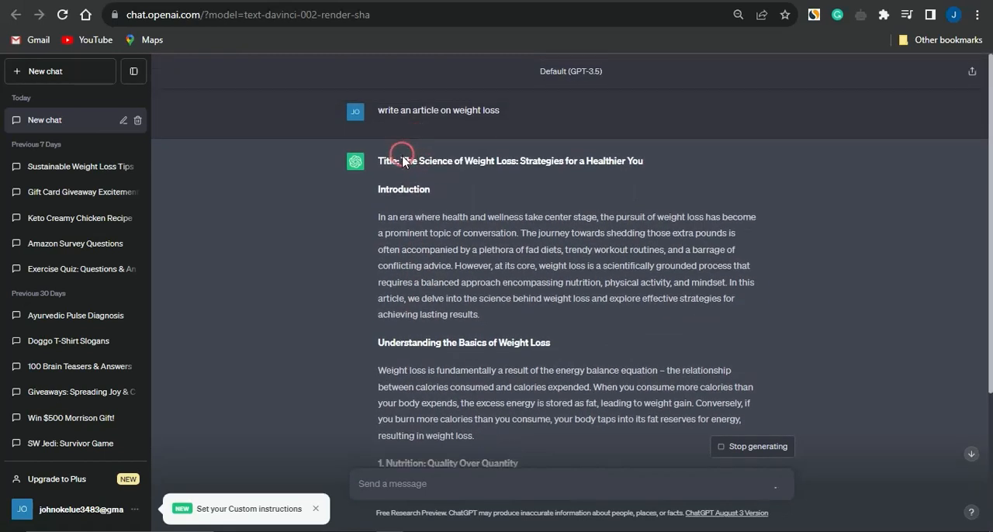
pyautogui.moveTo(404, 163); pyautogui.dragTo(444, 161)
pyautogui.moveTo(531, 155); pyautogui.dragTo(645, 164)
pyautogui.hotkey('ctrl', 'c')
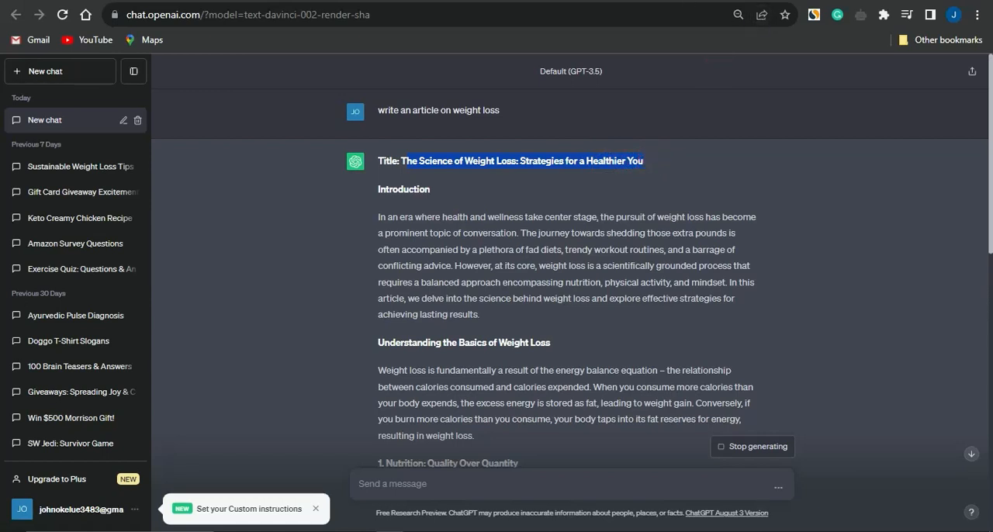
pyautogui.click(673, 1)
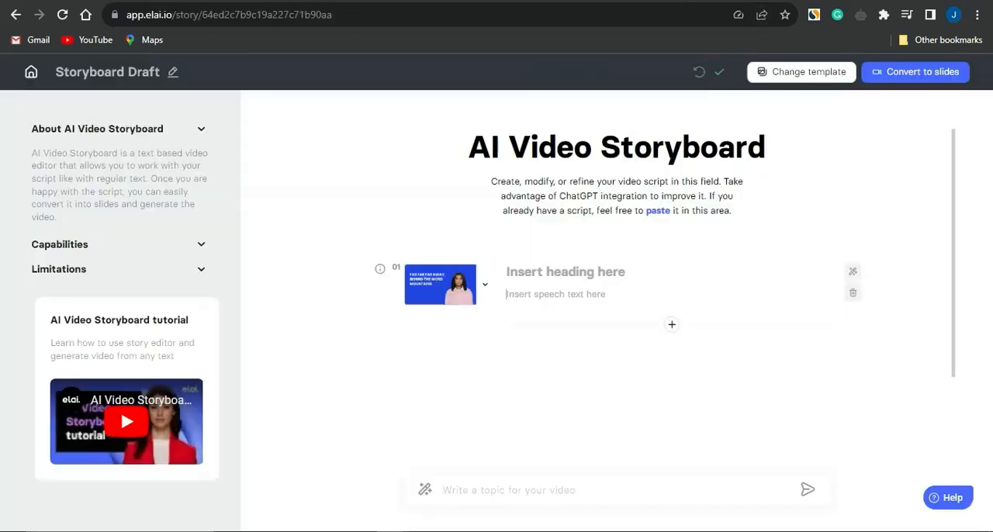
pyautogui.click(550, 267)
pyautogui.hotkey('ctrl', 'v')
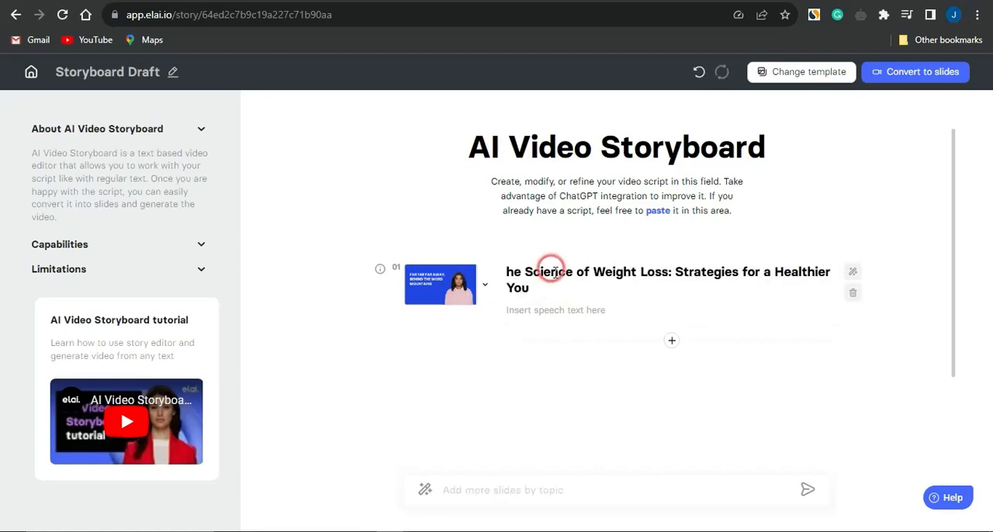
# Step: Copy the article's introduction paragraph from ChatGPT into the speech text of storyboard slide 01 in Elai
pyautogui.click(550, 311)
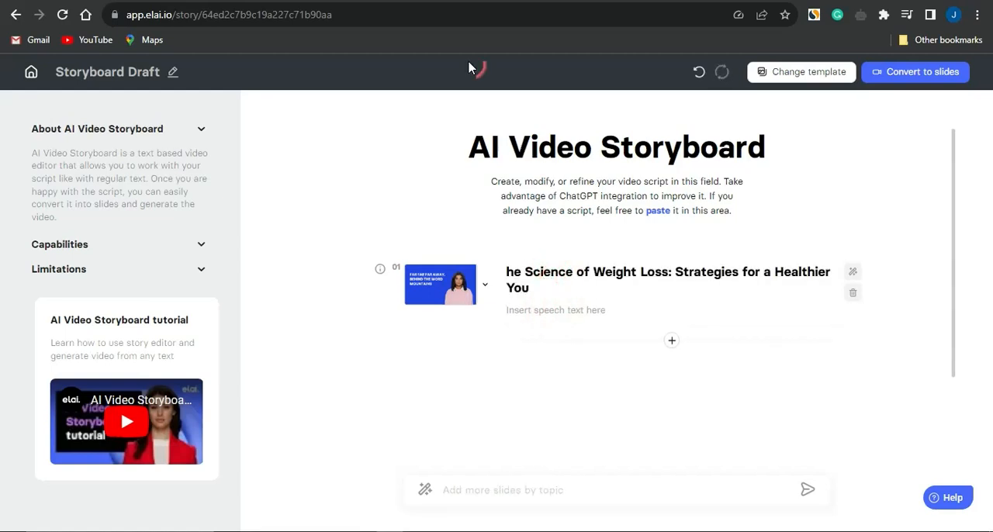
pyautogui.click(431, 91)
pyautogui.click(346, 1)
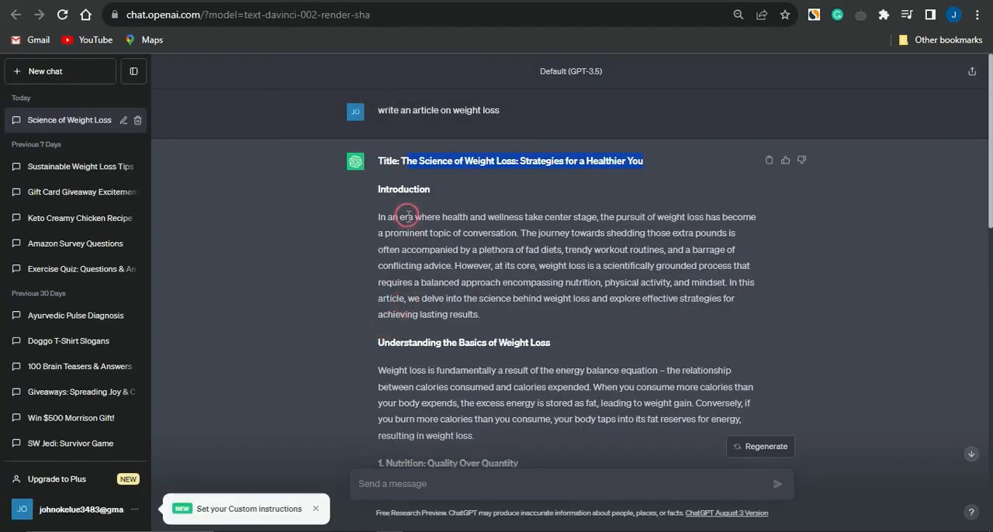
pyautogui.moveTo(375, 220); pyautogui.dragTo(486, 323)
pyautogui.hotkey('ctrl', 'c')
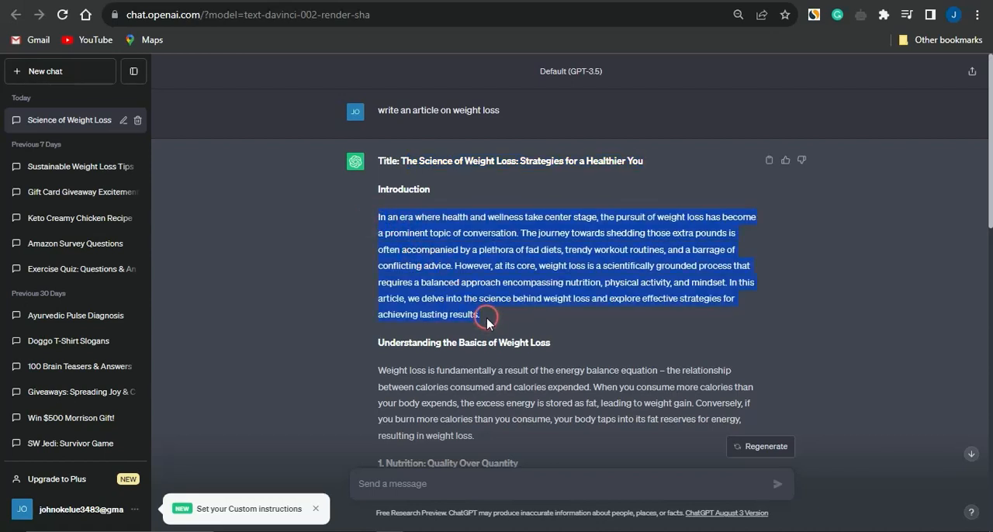
pyautogui.click(506, 1)
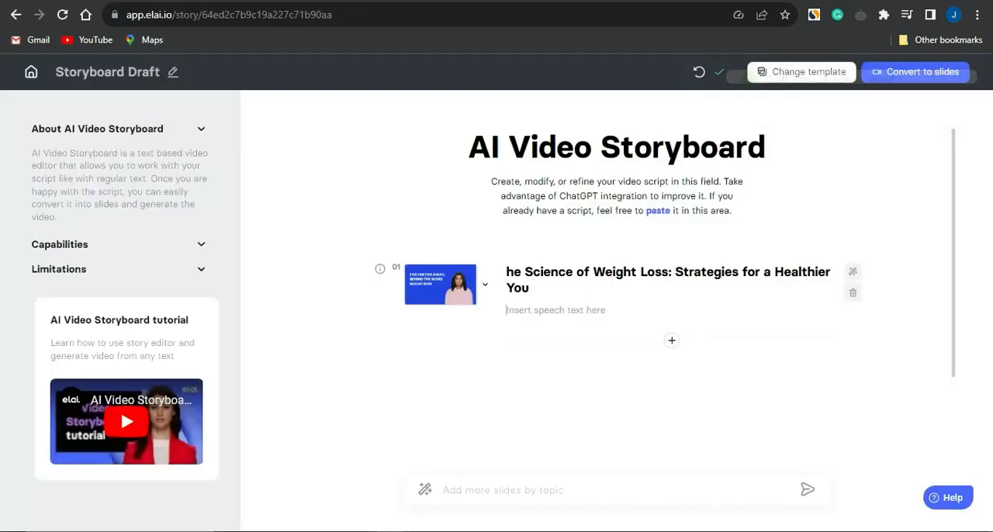
pyautogui.click(564, 315)
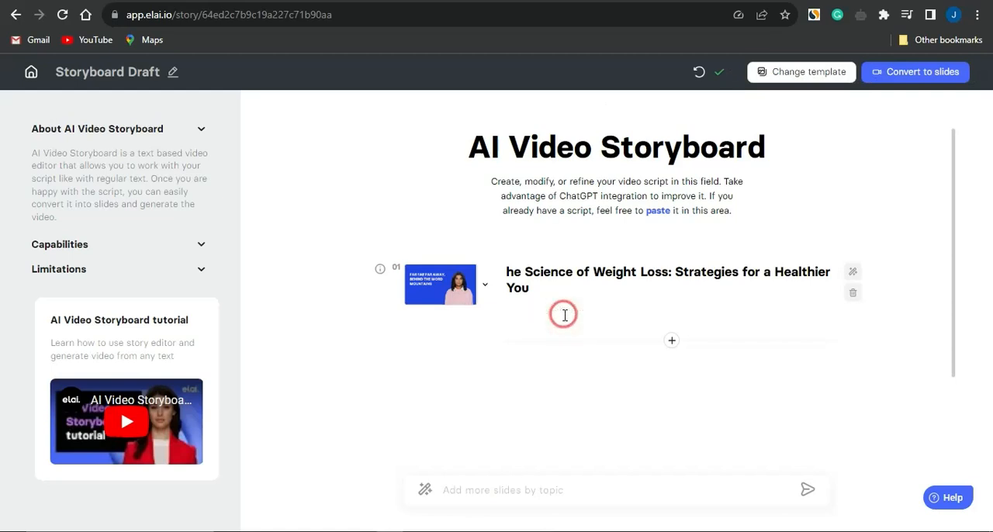
pyautogui.hotkey('ctrl', 'v')
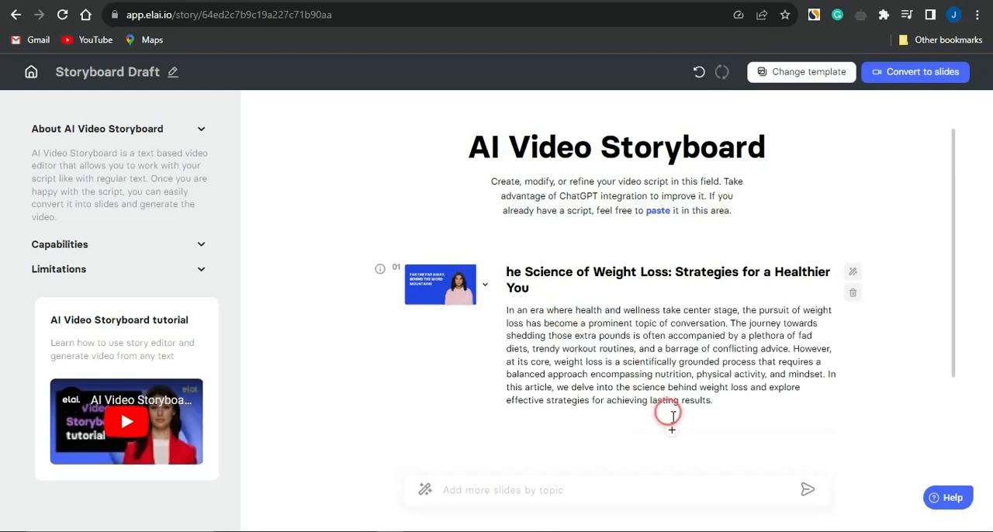
# Step: Add two new slides after slide 01 and place the cursor in slide 02's speech text
pyautogui.click(672, 433)
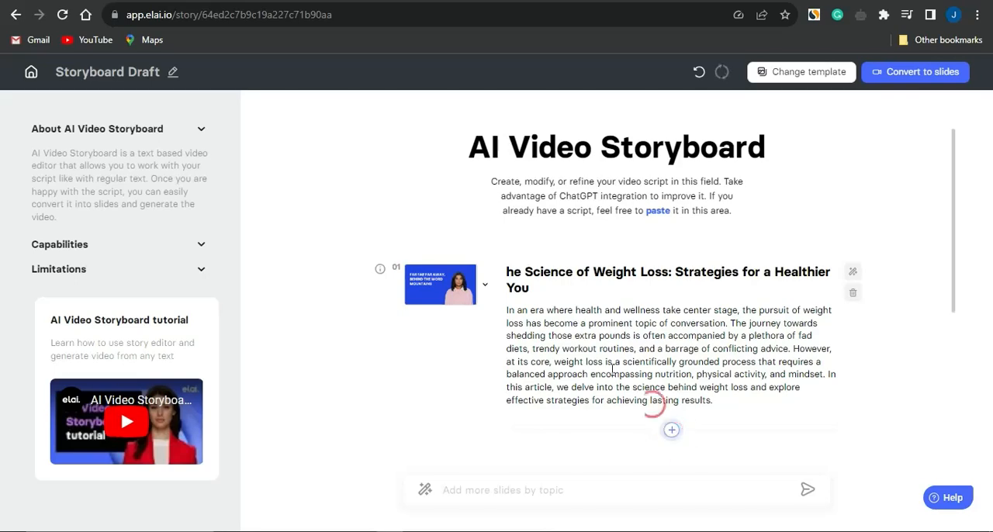
pyautogui.scroll(-3, 603, 368)
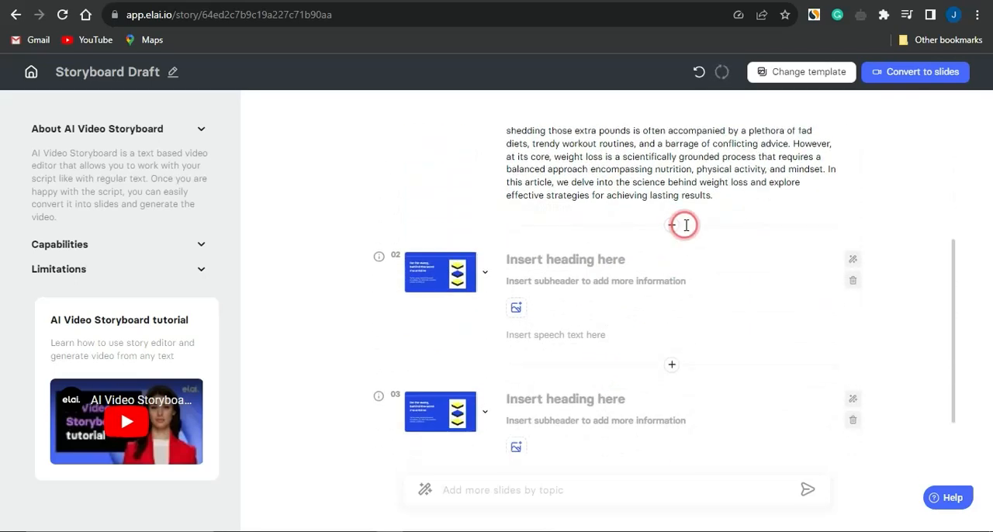
pyautogui.click(614, 317)
pyautogui.scroll(-1, 615, 317)
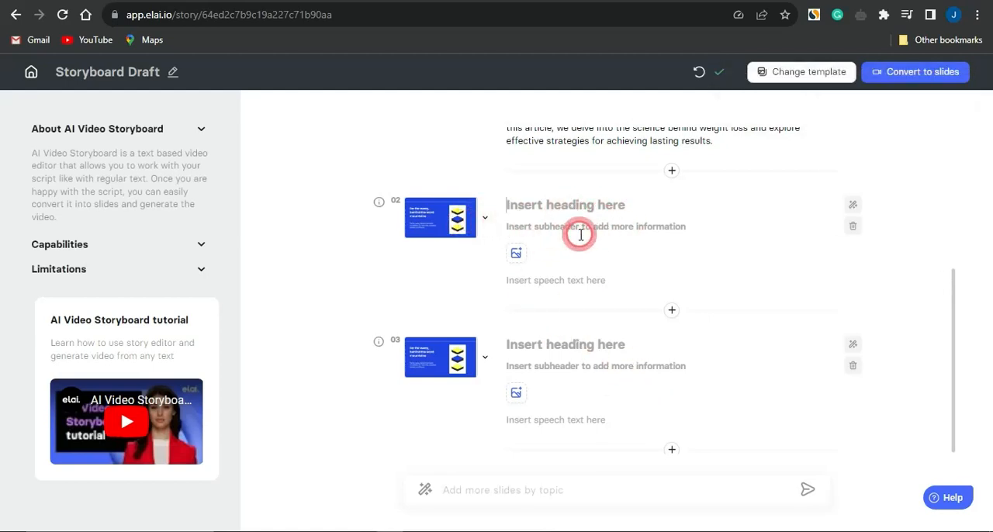
pyautogui.click(543, 281)
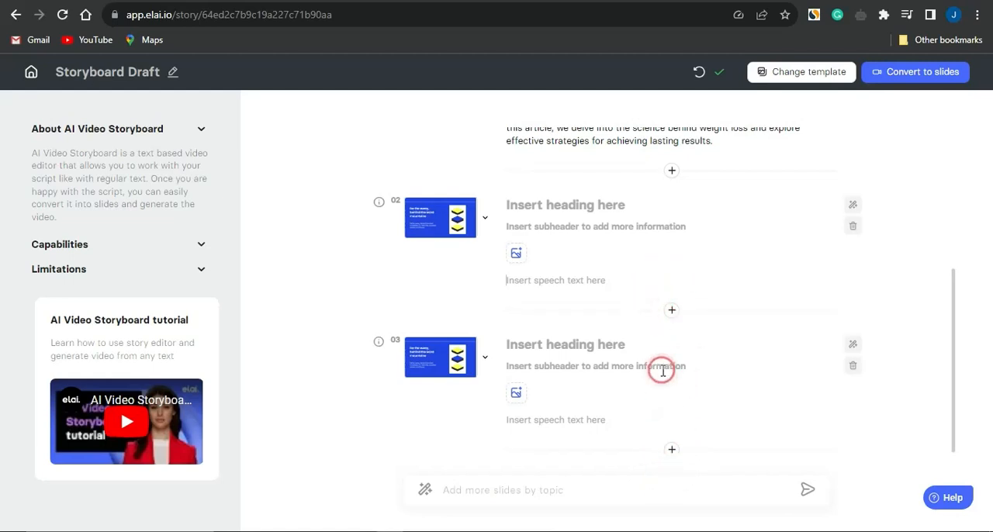
# Step: Delete the two empty slides after slide 01 and convert the storyboard to slides
pyautogui.click(852, 223)
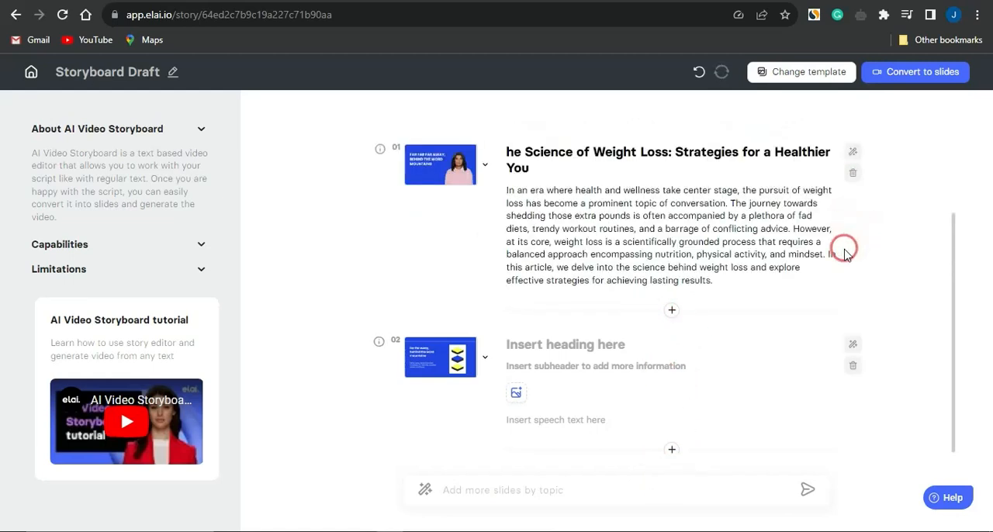
pyautogui.click(852, 367)
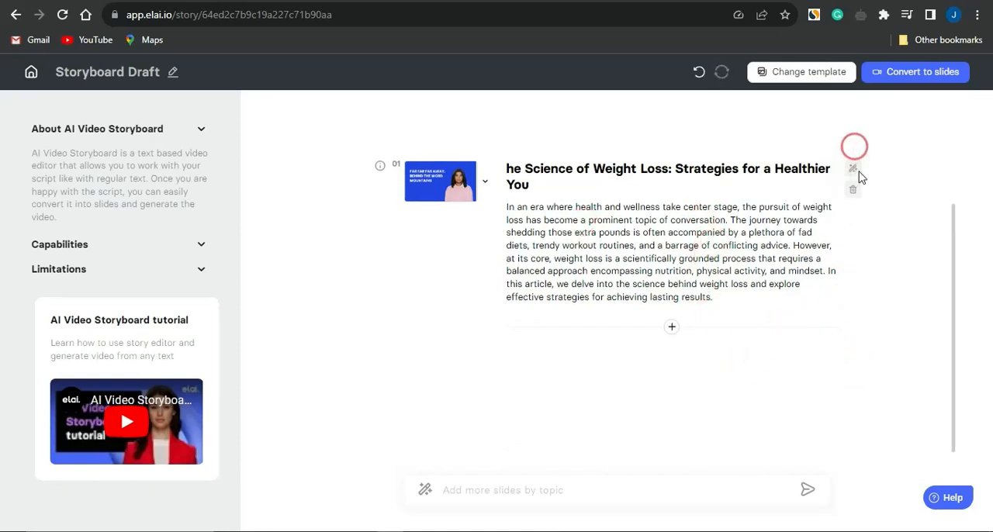
pyautogui.click(915, 75)
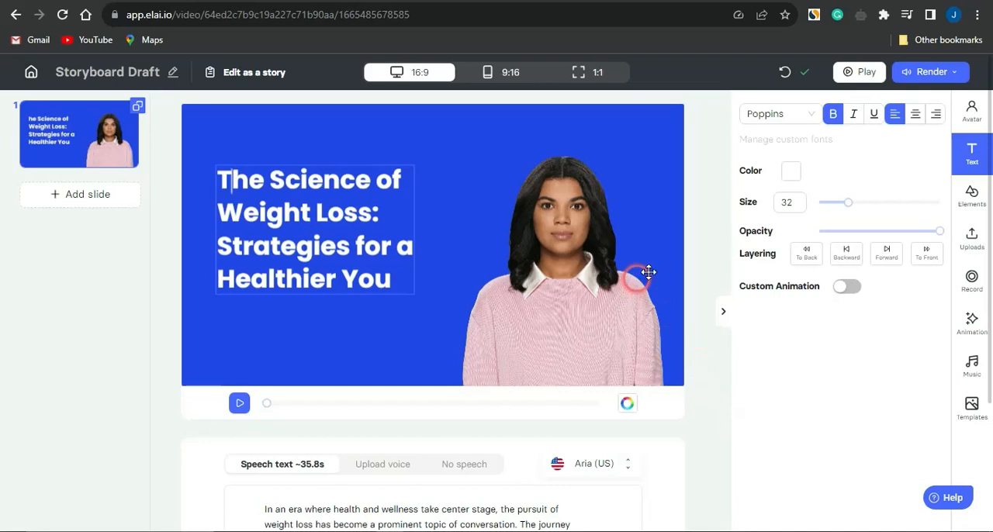
# Step: Browse the studio avatars, the stock elements and the uploaded media available for the slide
pyautogui.click(972, 117)
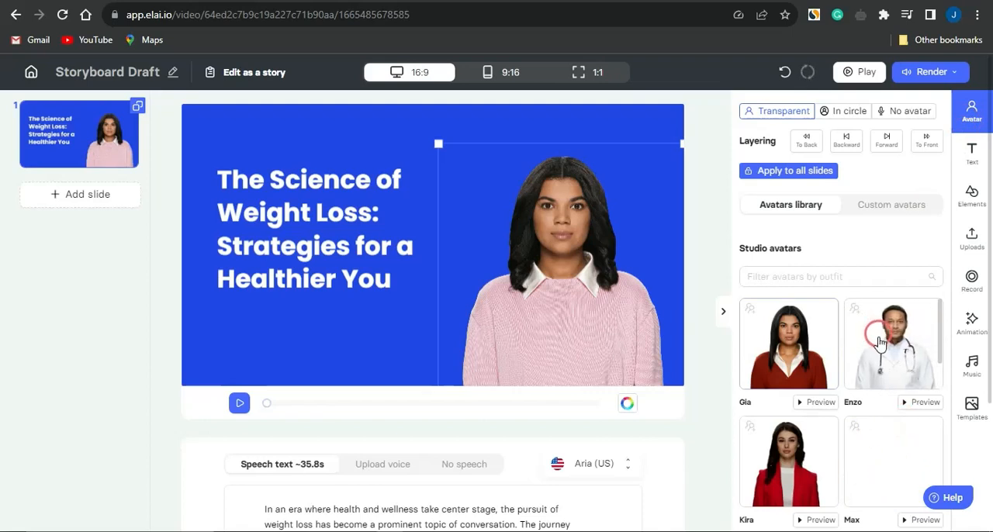
pyautogui.scroll(-5, 880, 424)
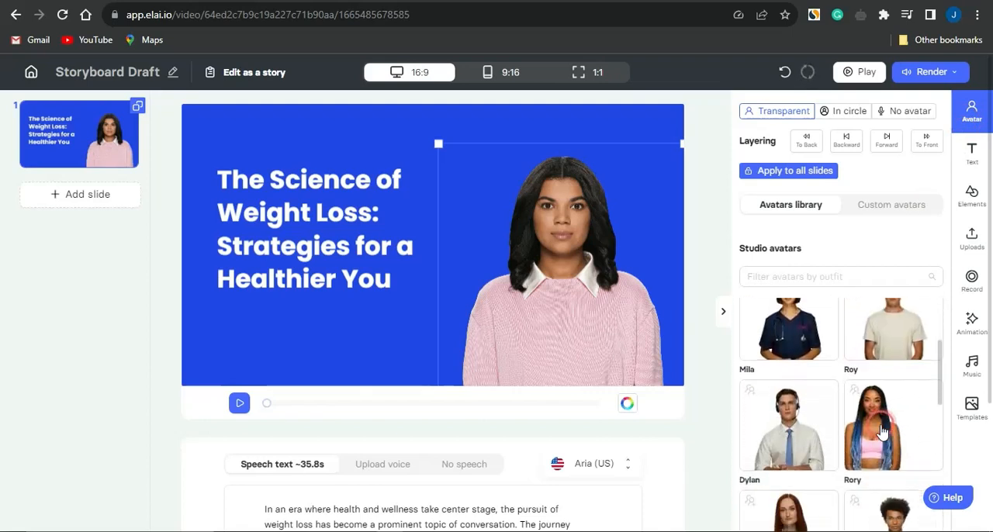
pyautogui.scroll(-10, 881, 431)
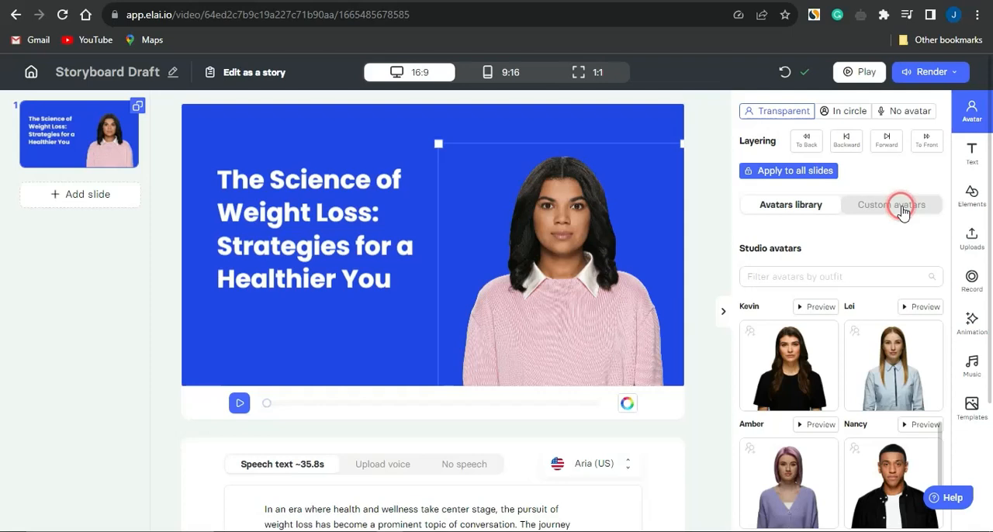
pyautogui.click(974, 198)
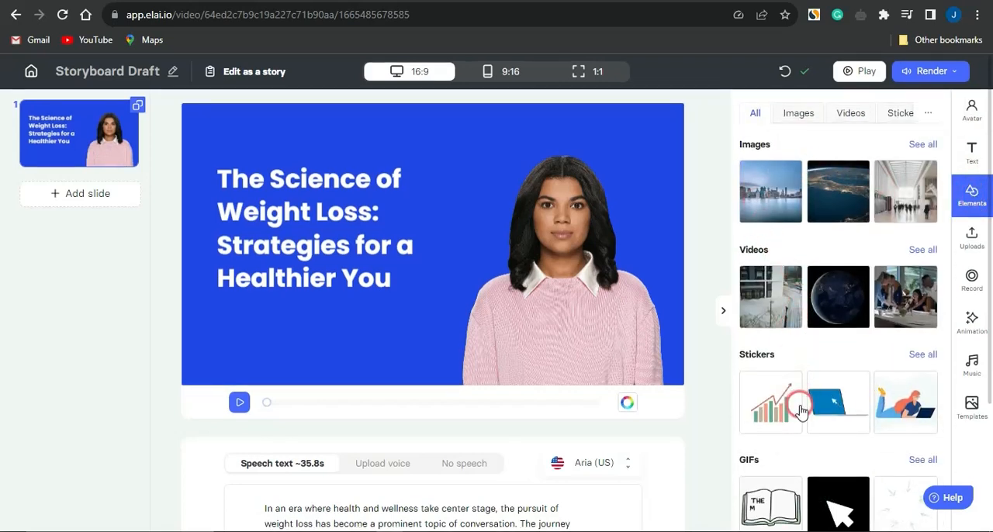
pyautogui.scroll(-3, 799, 403)
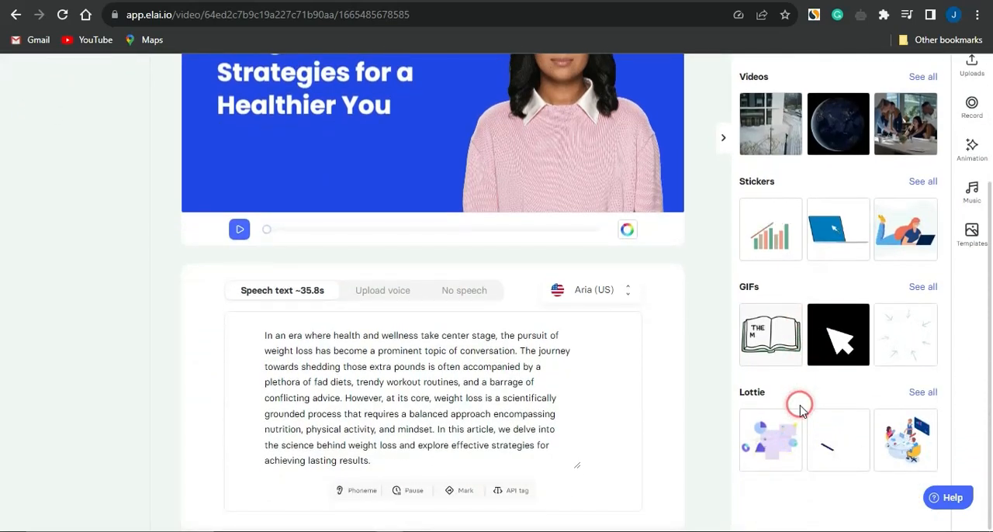
pyautogui.scroll(3, 799, 407)
pyautogui.click(971, 236)
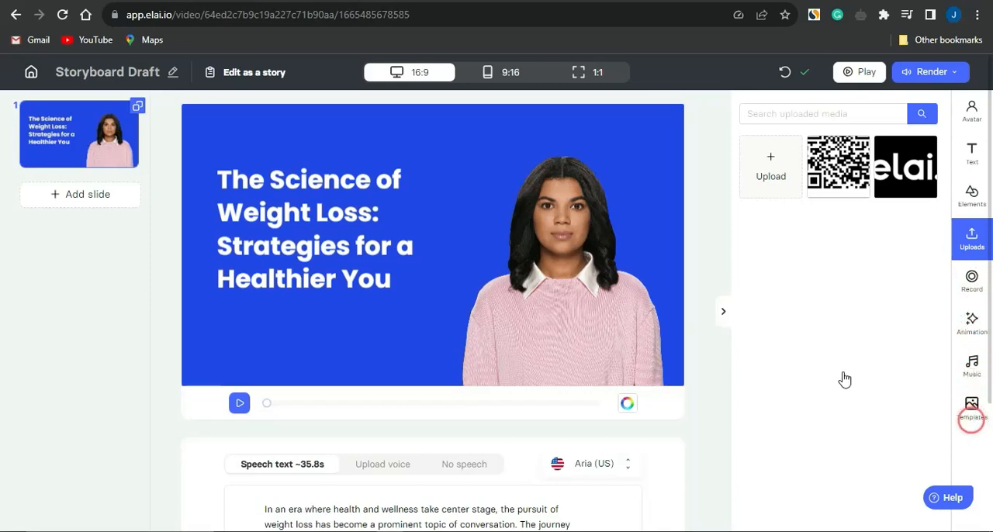
# Step: Look through the English voices available for the slide's speech text and close the voice selection without applying one
pyautogui.scroll(-3, 295, 335)
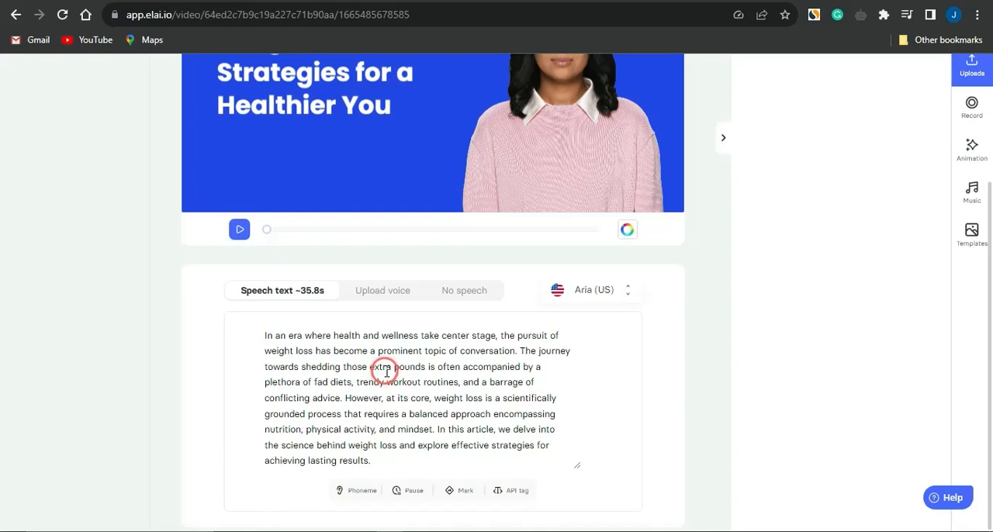
pyautogui.click(586, 294)
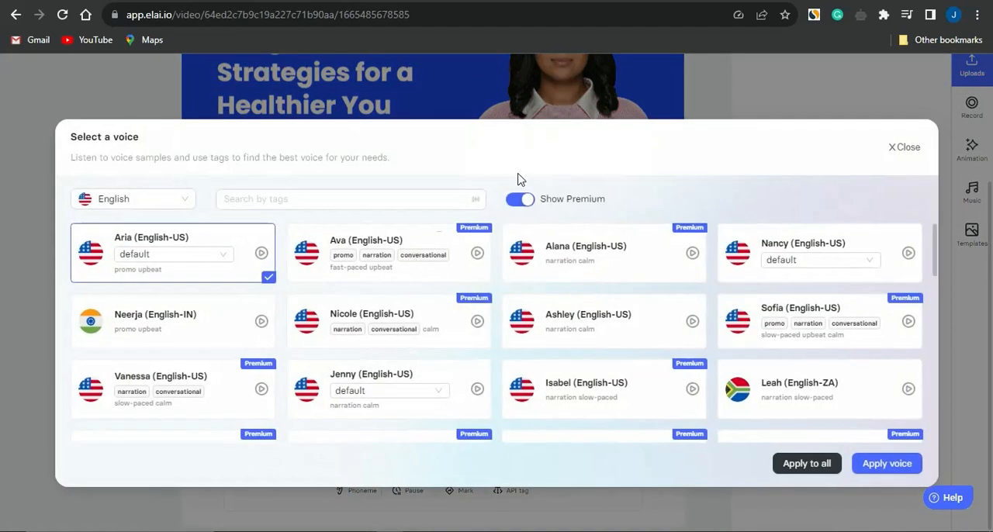
pyautogui.scroll(-5, 605, 348)
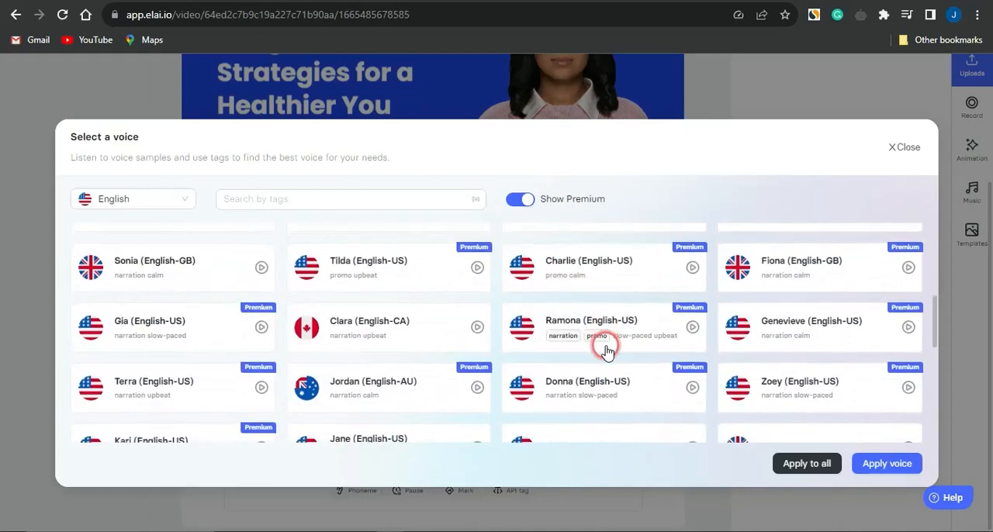
pyautogui.scroll(-5, 606, 350)
pyautogui.scroll(-2, 606, 351)
pyautogui.scroll(10, 605, 350)
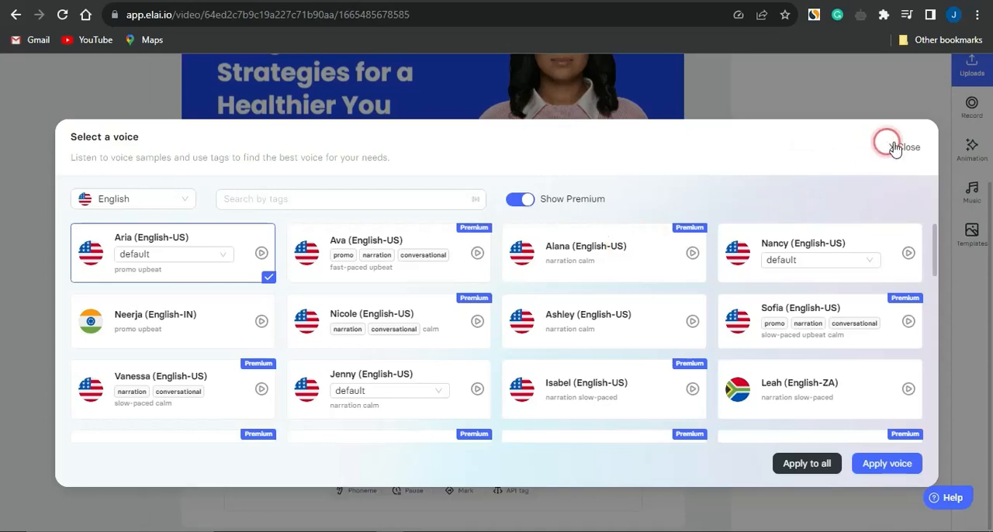
pyautogui.click(893, 149)
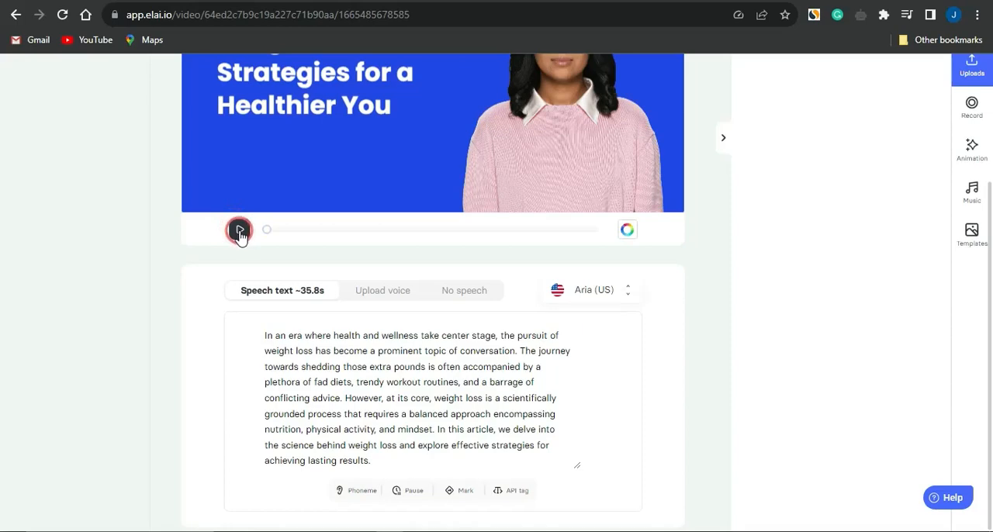
# Step: Play a preview of the slide's narration, pause it, and review the speech text
pyautogui.scroll(3, 240, 233)
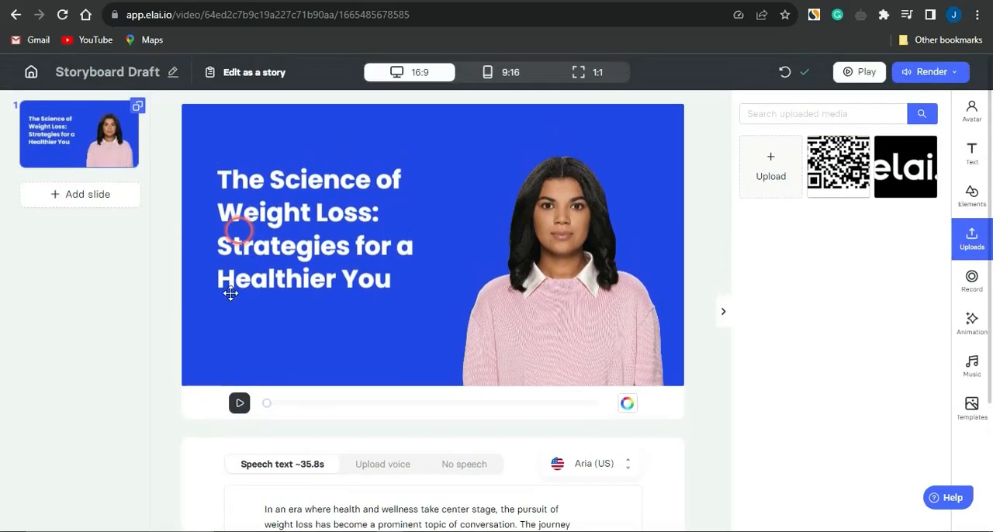
pyautogui.click(240, 409)
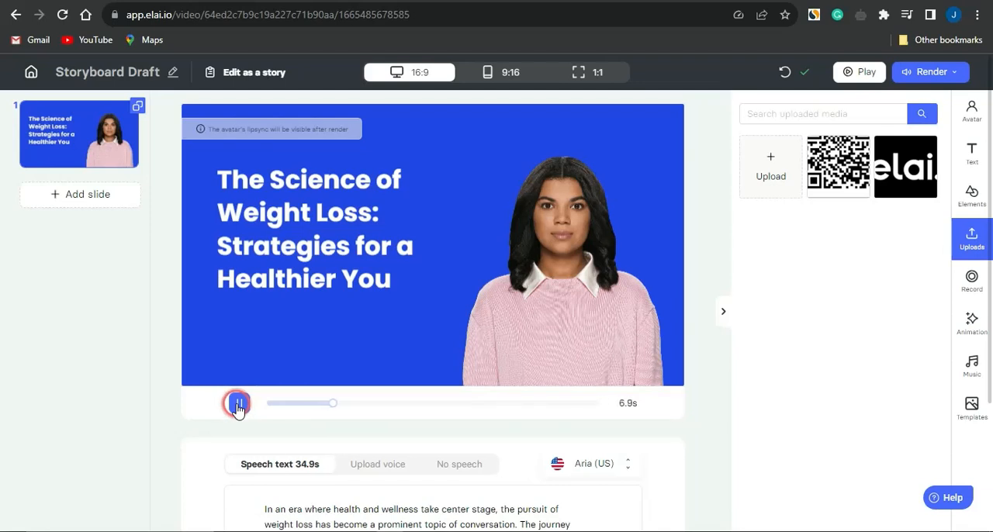
pyautogui.click(238, 407)
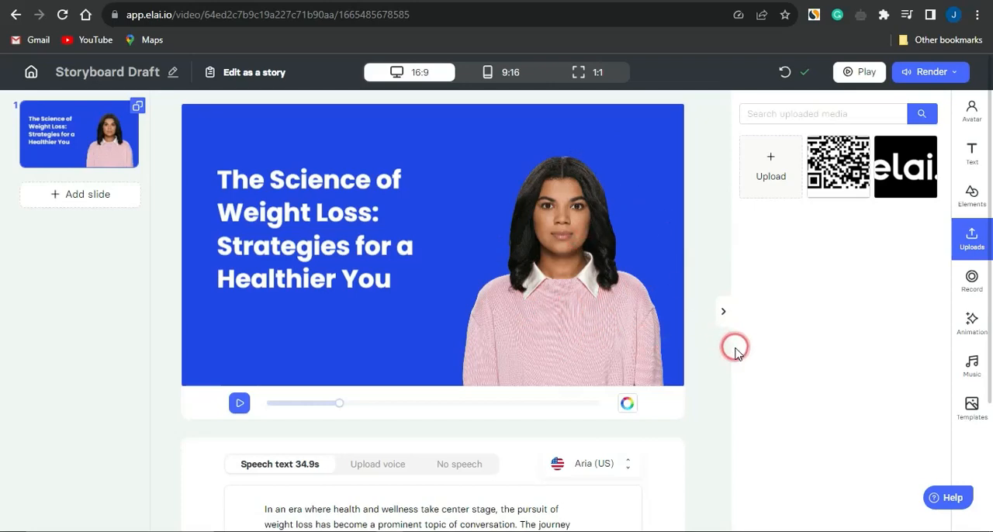
pyautogui.scroll(-3, 636, 359)
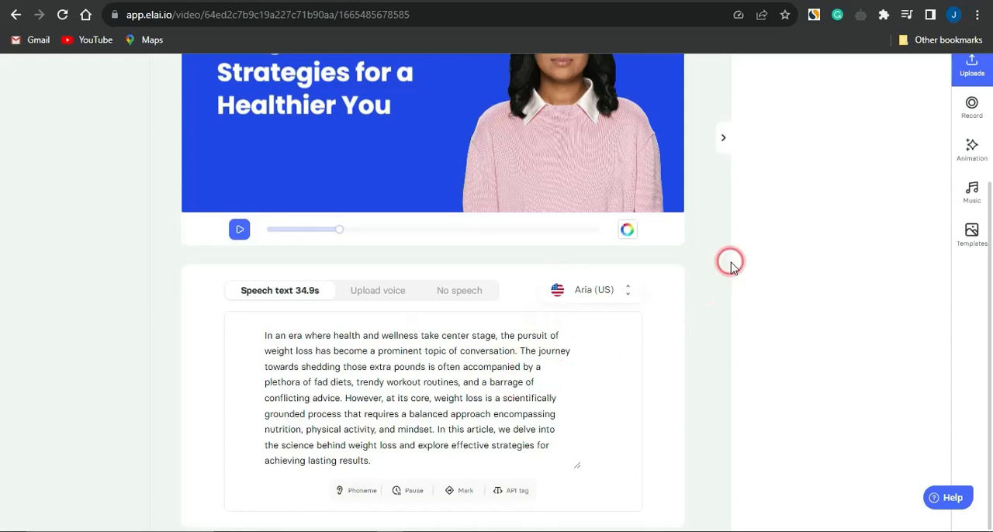
pyautogui.scroll(3, 729, 263)
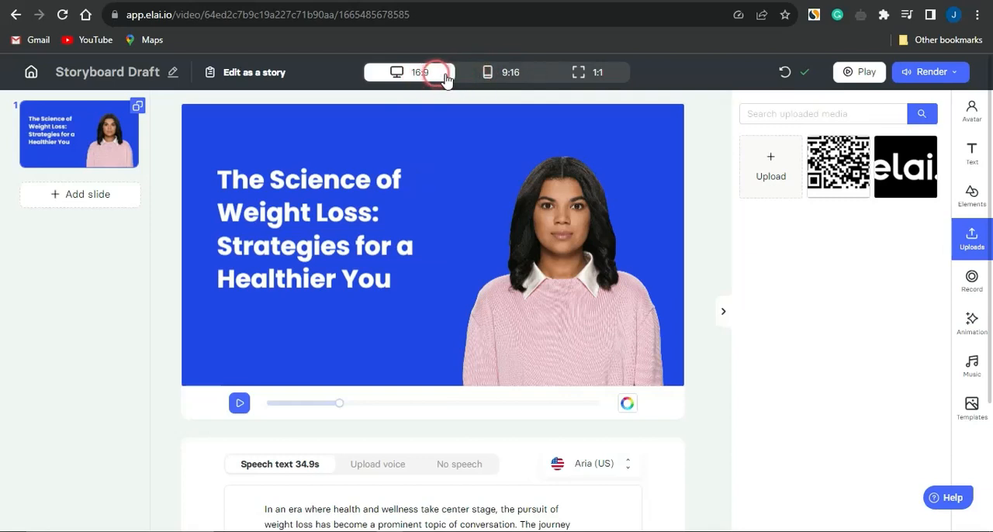
# Step: Try the 9:16 and 1:1 aspect ratios on the slide and return to 16:9
pyautogui.click(494, 77)
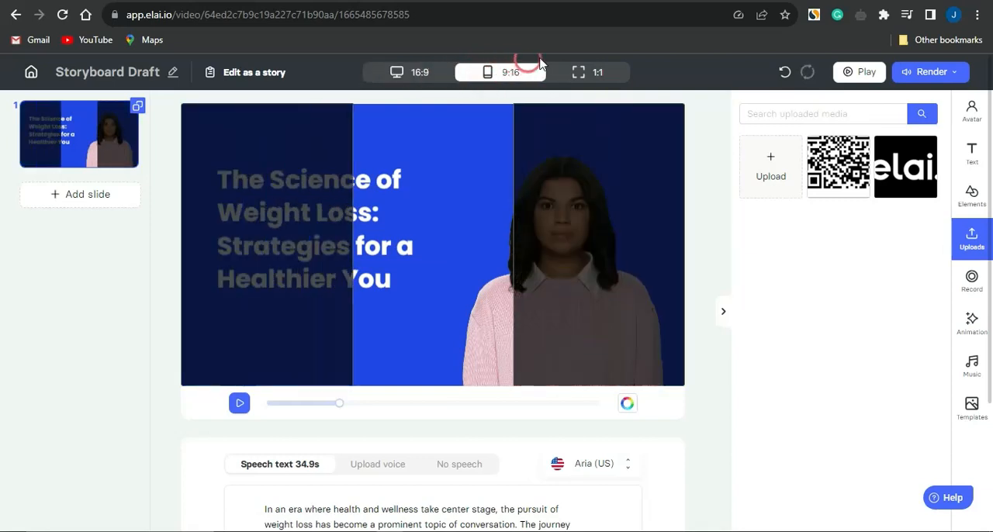
pyautogui.click(576, 73)
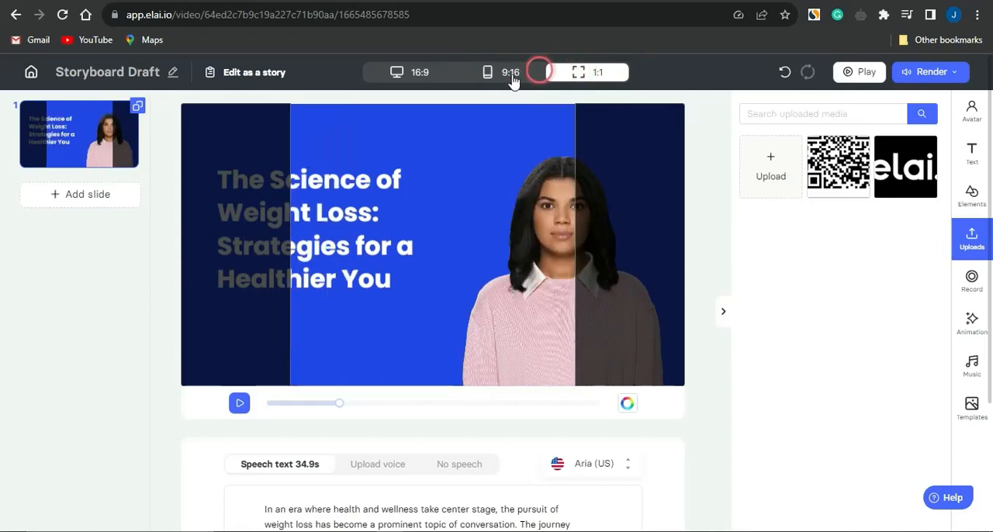
pyautogui.click(411, 72)
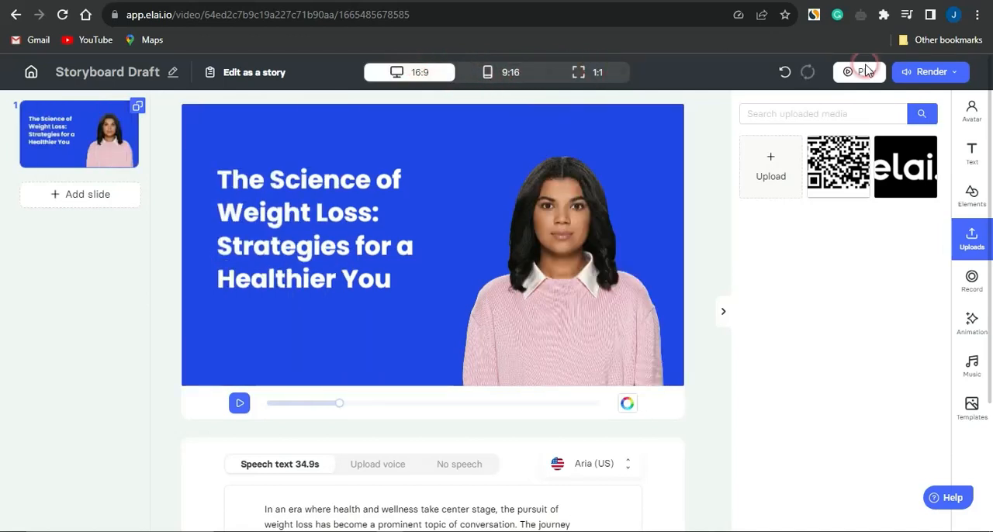
# Step: Check the video's render options, including resolution, and start the render
pyautogui.click(931, 72)
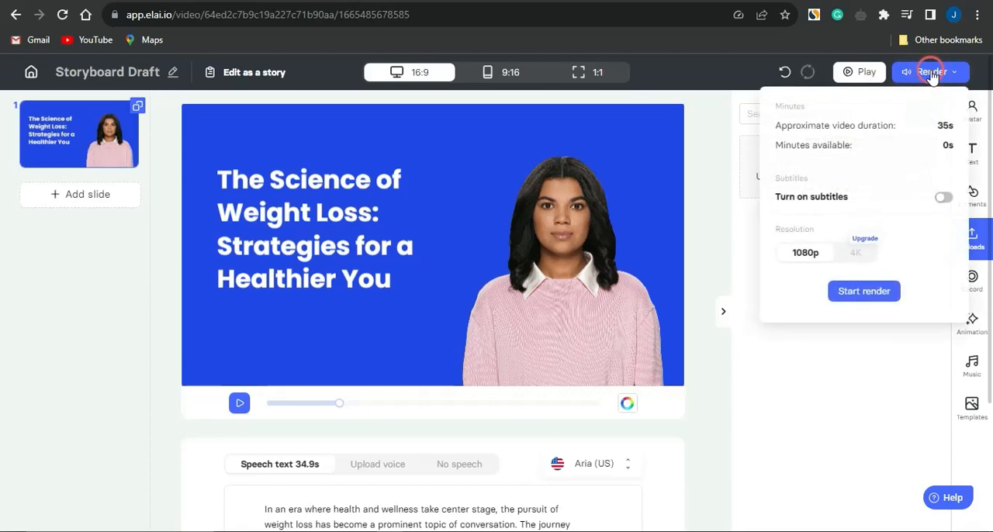
pyautogui.click(847, 256)
pyautogui.click(864, 292)
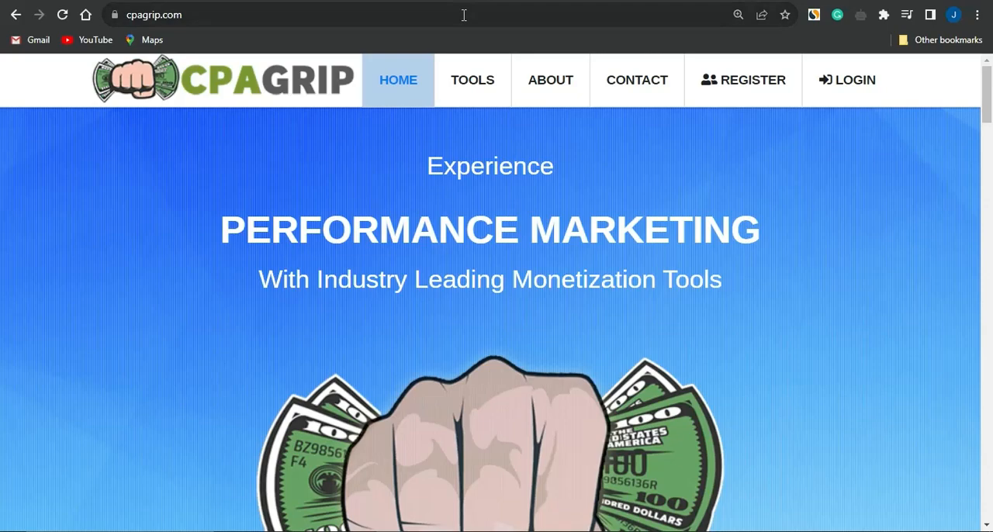
# Step: Switch to ChatGPT and review the generated weight loss article from introduction to conclusion
pyautogui.click(339, 4)
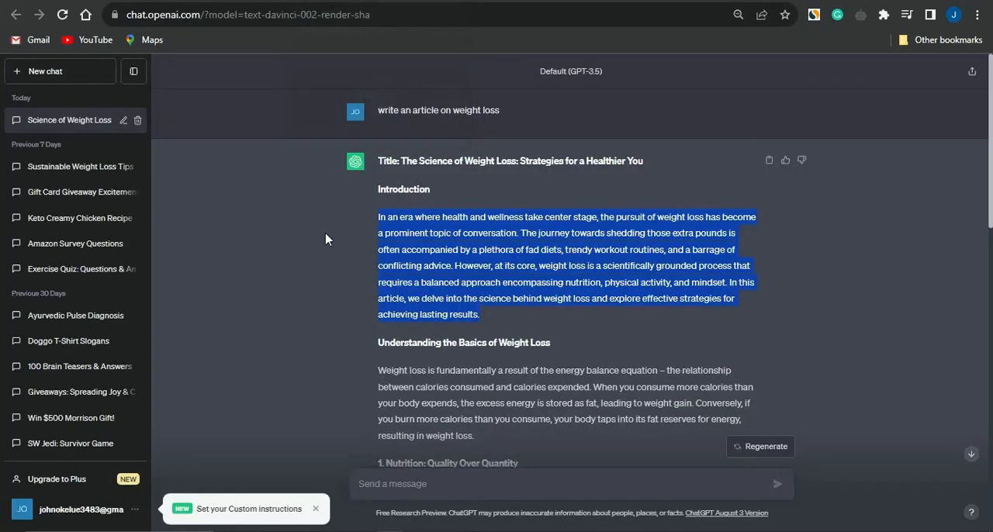
pyautogui.scroll(-20, 343, 340)
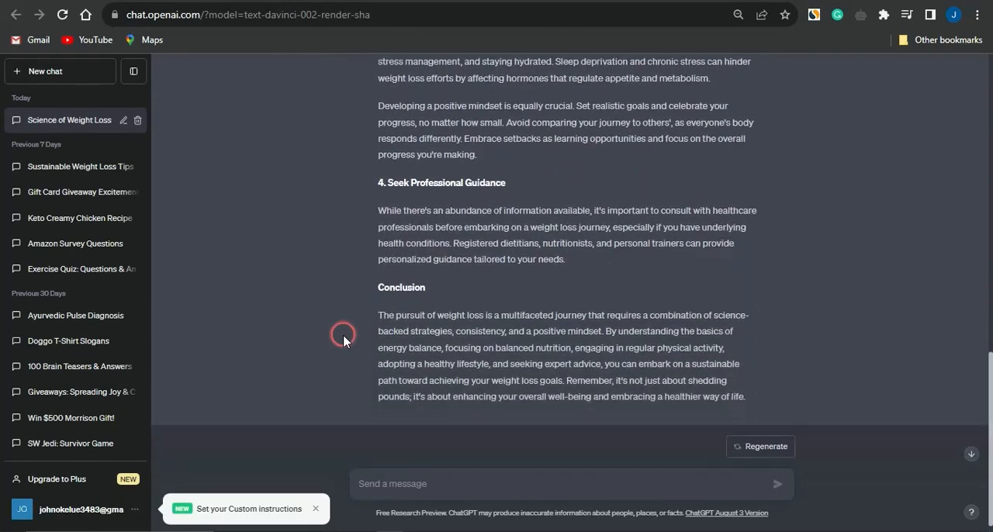
pyautogui.scroll(20, 343, 340)
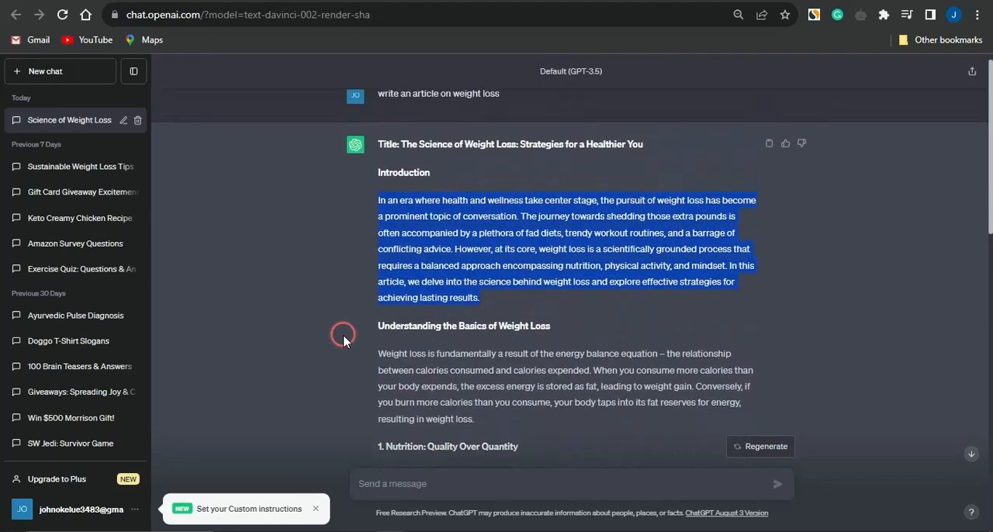
pyautogui.scroll(-2, 343, 340)
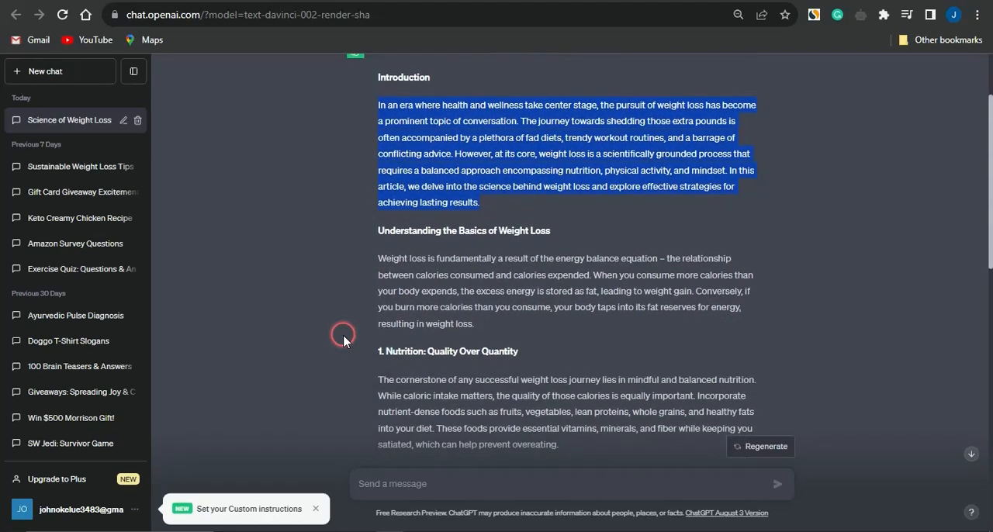
pyautogui.scroll(-10, 344, 340)
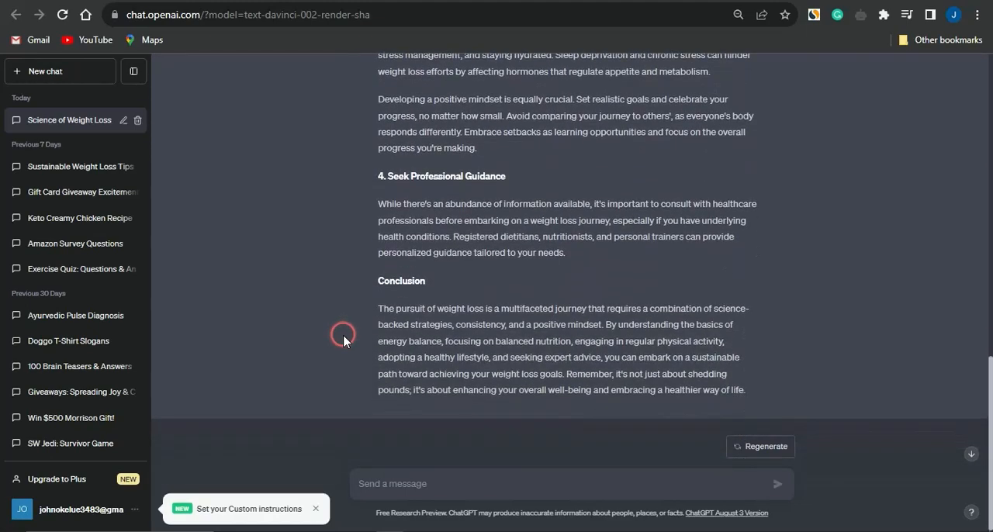
pyautogui.scroll(12, 344, 340)
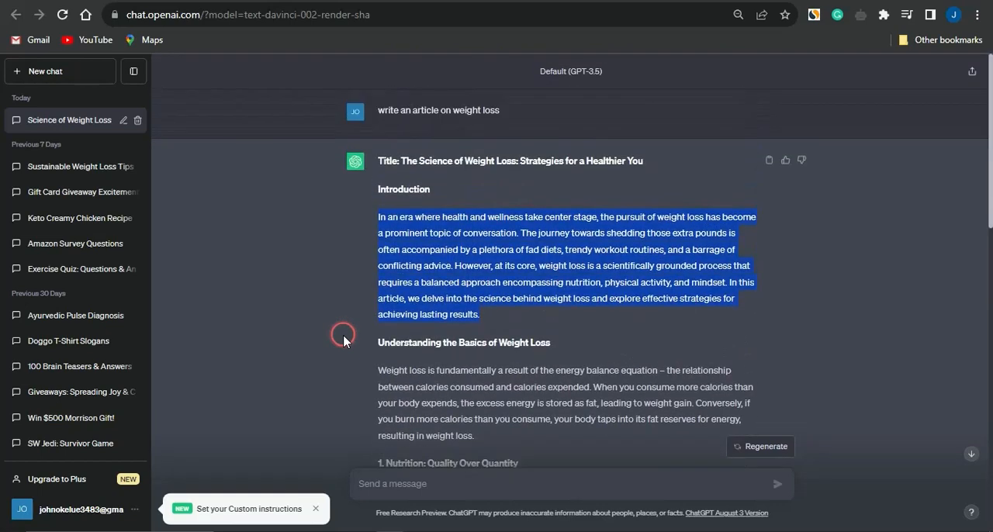
# Step: Extend the article prompt with "and also include a section that directs viewers to the link in video description for a free gift card giveaway" and resubmit it
pyautogui.moveTo(509, 122)
pyautogui.click(768, 111)
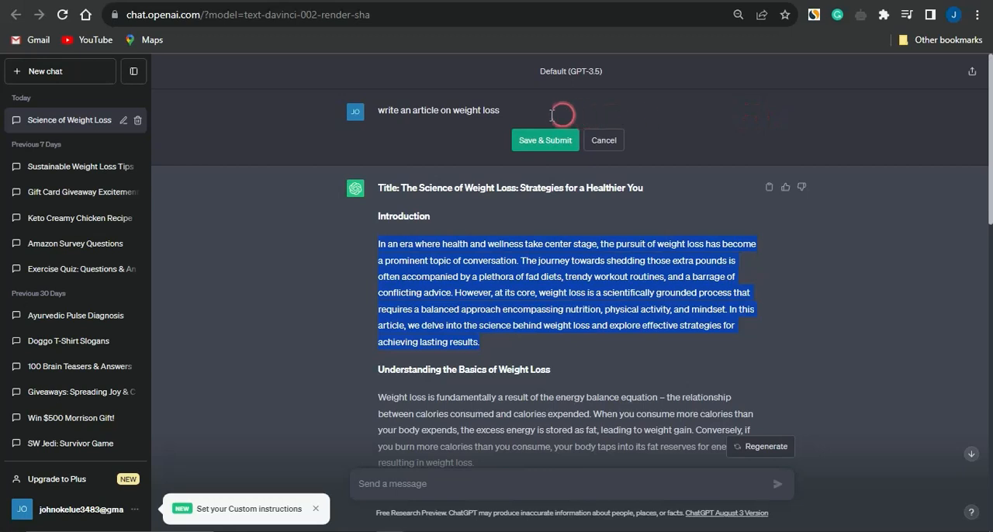
pyautogui.click(520, 113)
pyautogui.write('and also include a section that directs viewers to the link in video description for a free gift card giveaway')
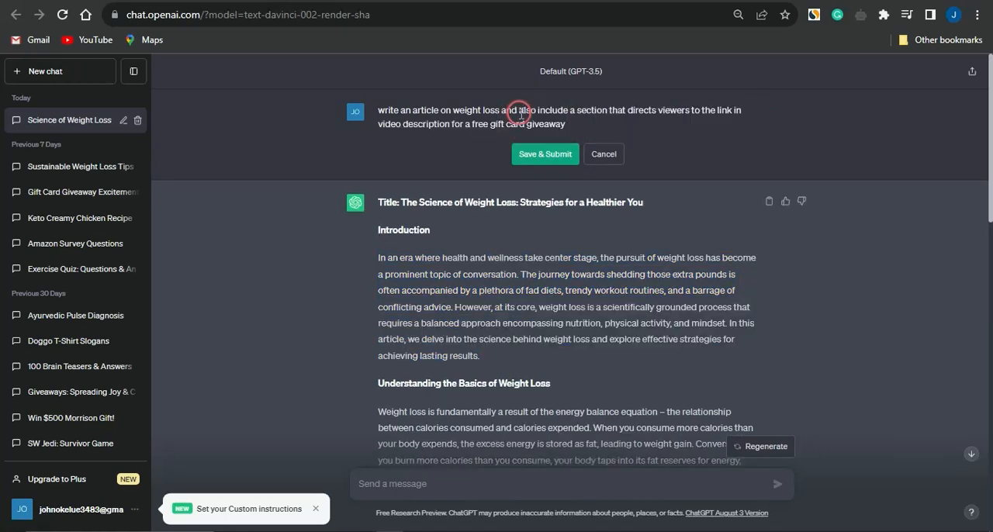
pyautogui.click(399, 113)
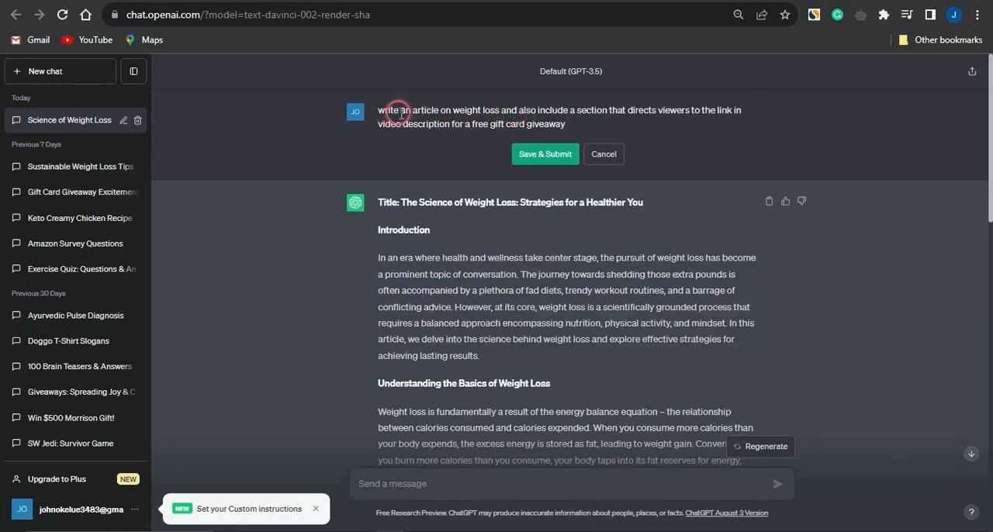
pyautogui.click(416, 127)
pyautogui.click(522, 155)
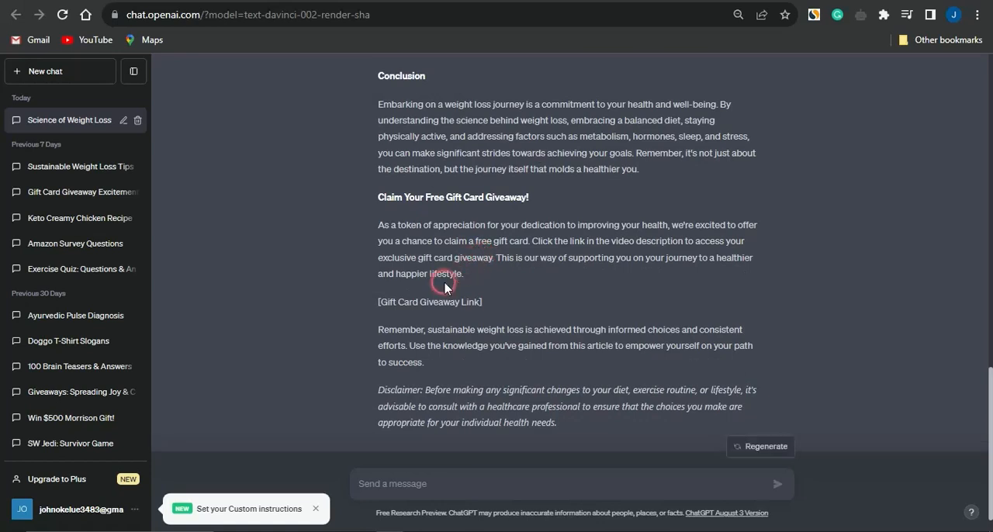
pyautogui.scroll(1, 431, 366)
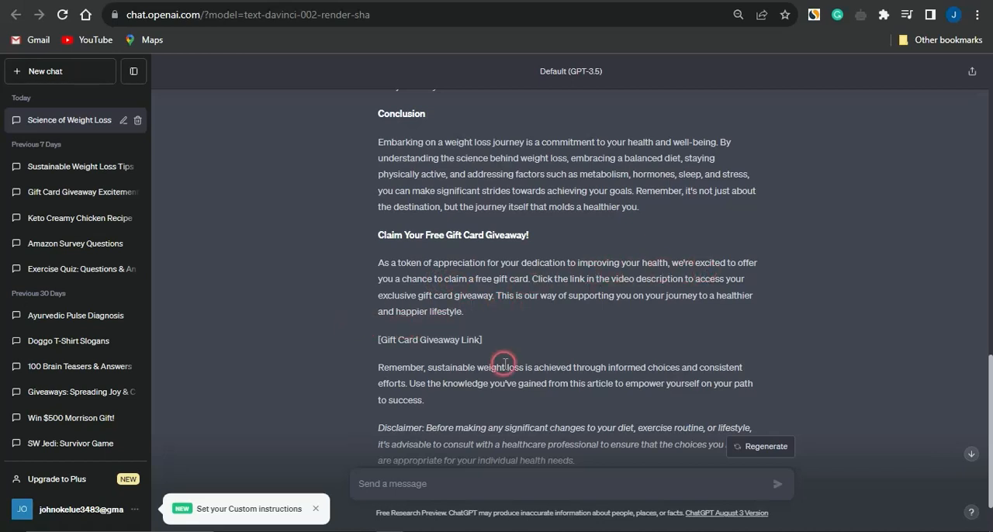
# Step: Review the regenerated article's conclusion and its "Claim Your Free Gift Card Giveaway!" section
pyautogui.scroll(-2, 504, 364)
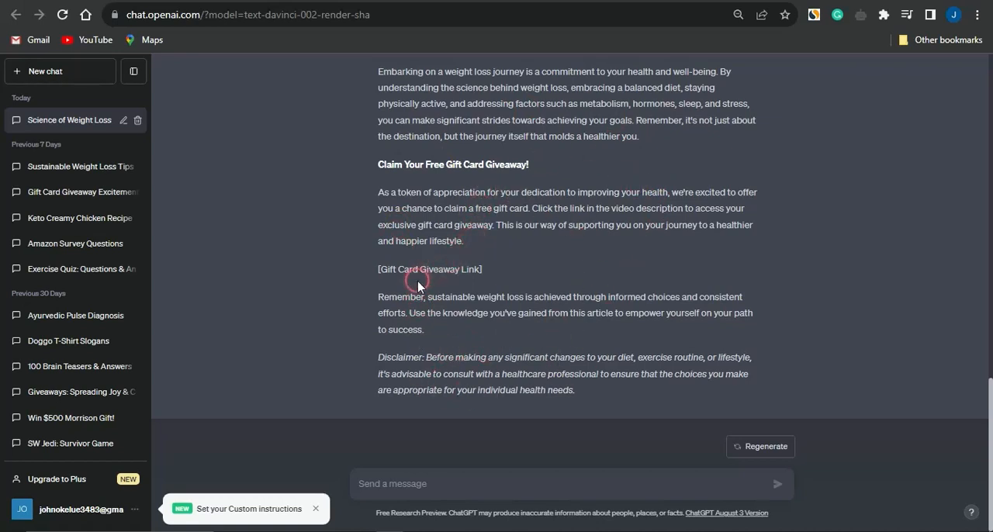
pyautogui.scroll(3, 523, 259)
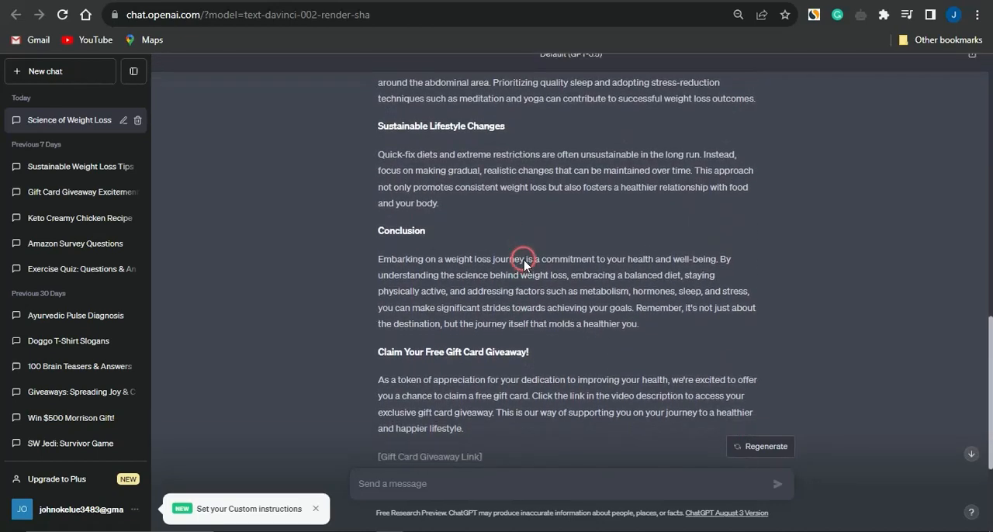
pyautogui.scroll(6, 523, 260)
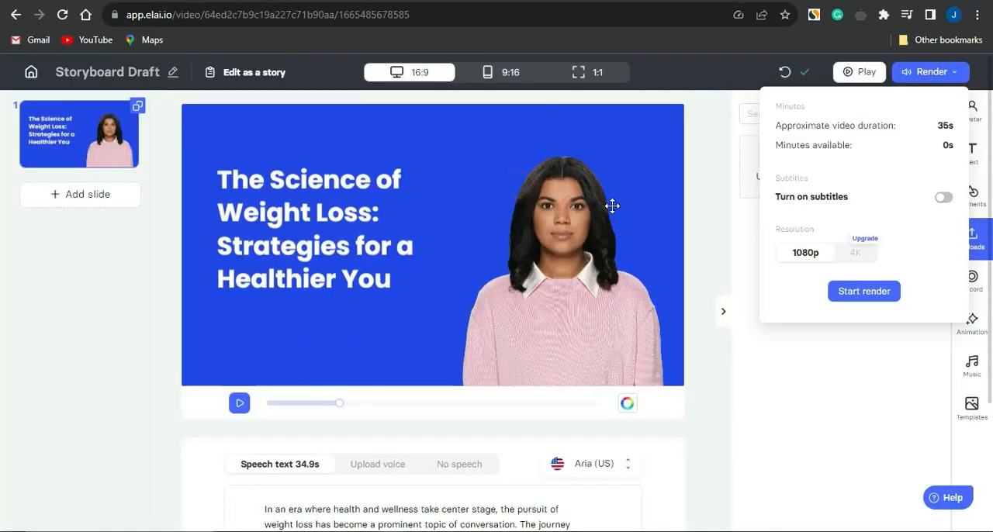
# Step: Switch to cpagrip.com, open the publisher registration page and look through the fields of its sign-up form
pyautogui.click(739, 138)
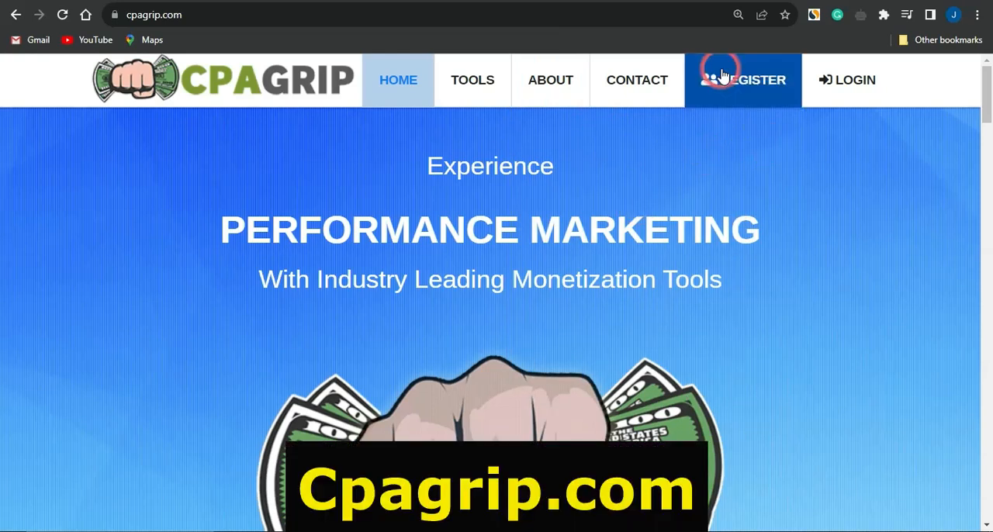
pyautogui.click(739, 87)
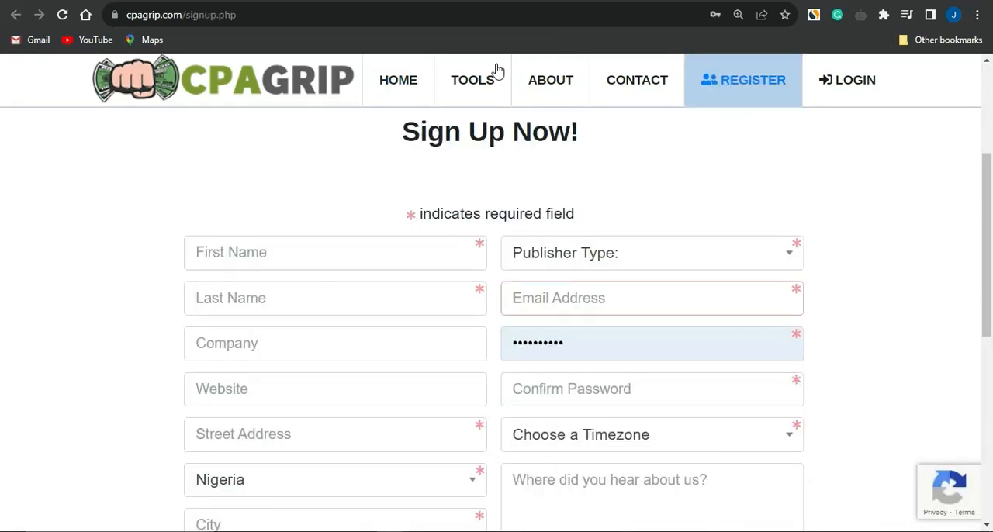
pyautogui.moveTo(491, 78)
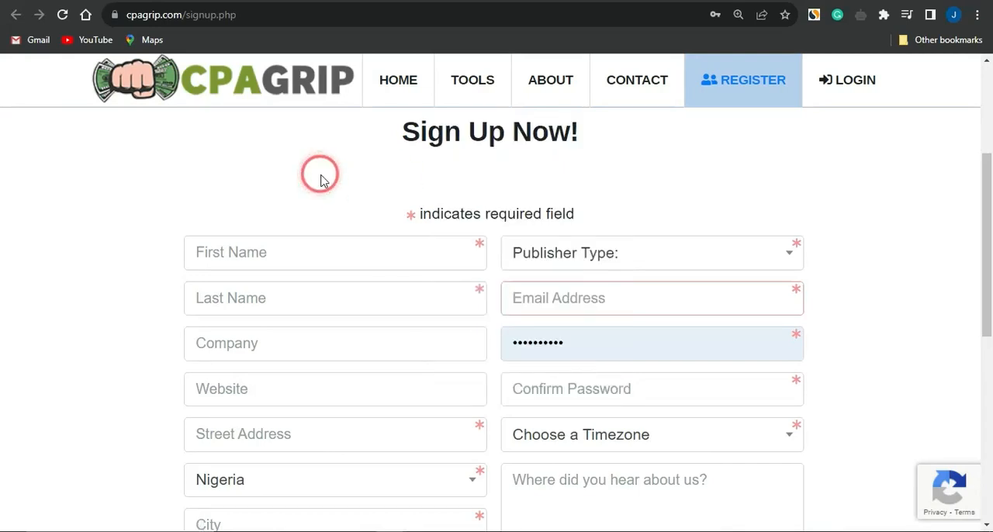
pyautogui.scroll(-3, 322, 177)
pyautogui.scroll(-5, 322, 178)
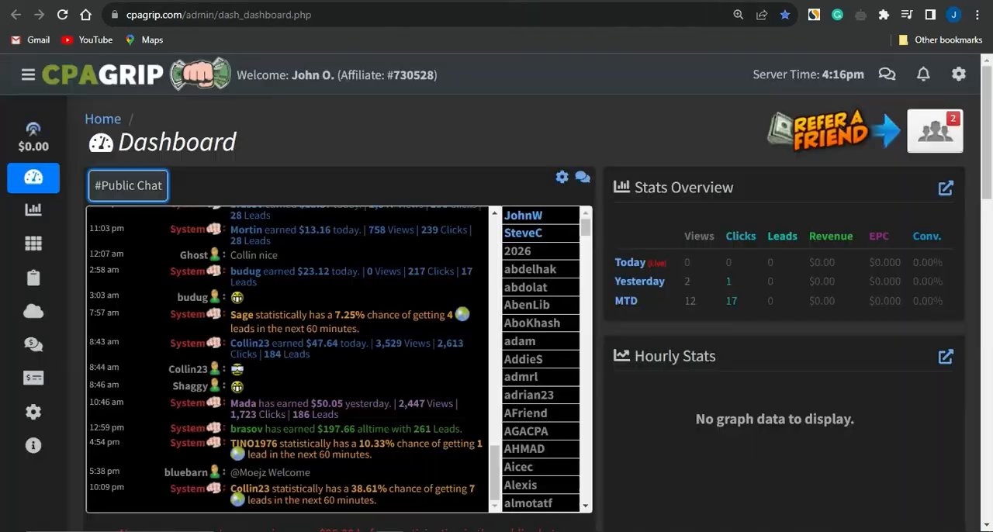
# Step: Open My Offers from CPAGrip's offer tools and set the country filter to *All Countries
pyautogui.moveTo(30, 211)
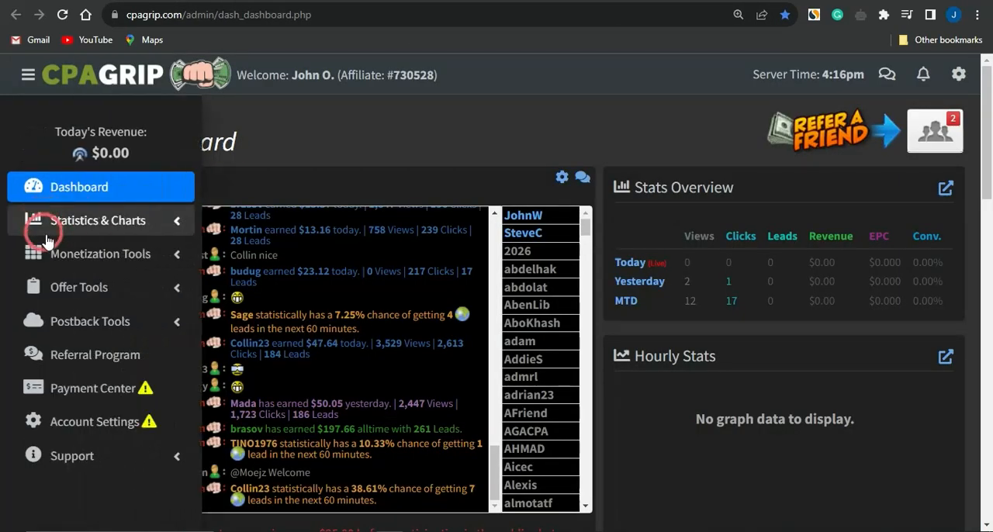
pyautogui.click(68, 285)
pyautogui.click(90, 325)
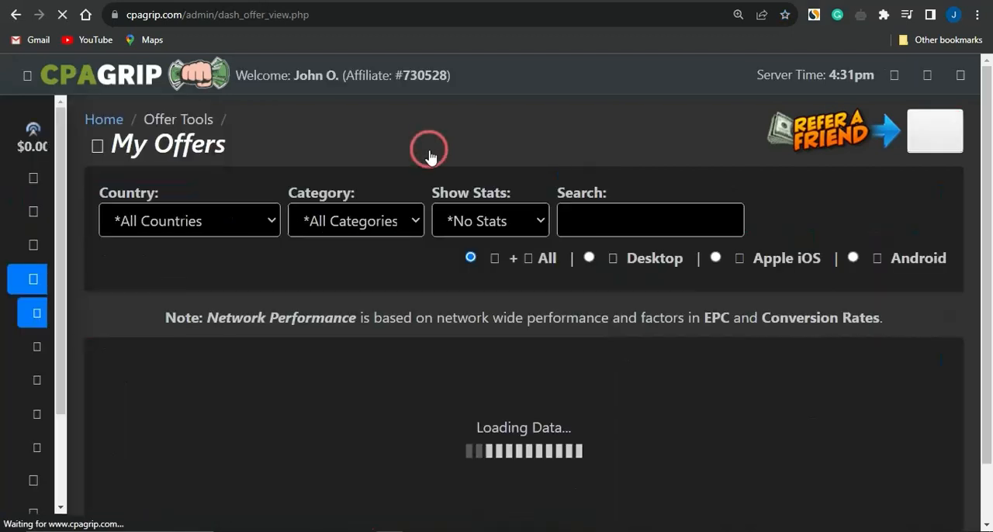
pyautogui.click(266, 230)
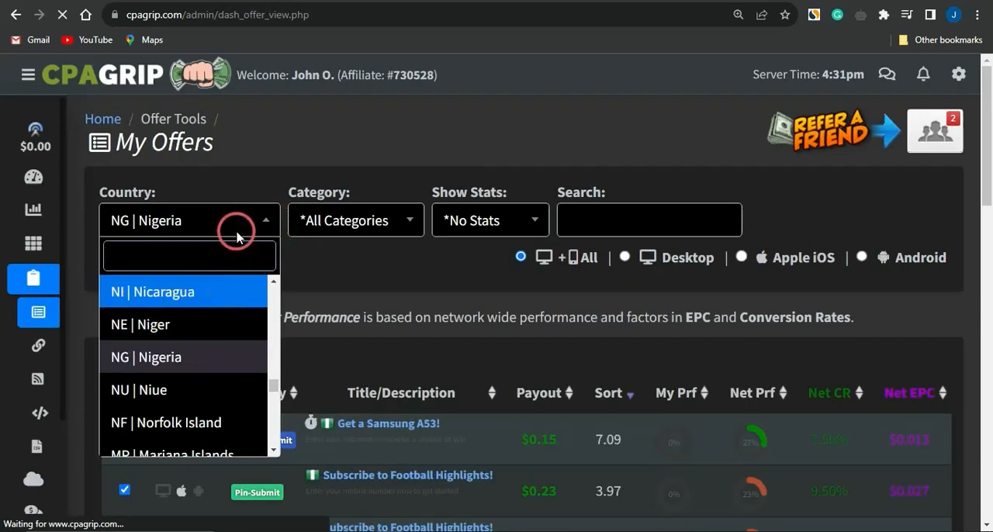
pyautogui.moveTo(272, 386); pyautogui.dragTo(272, 283)
pyautogui.click(215, 283)
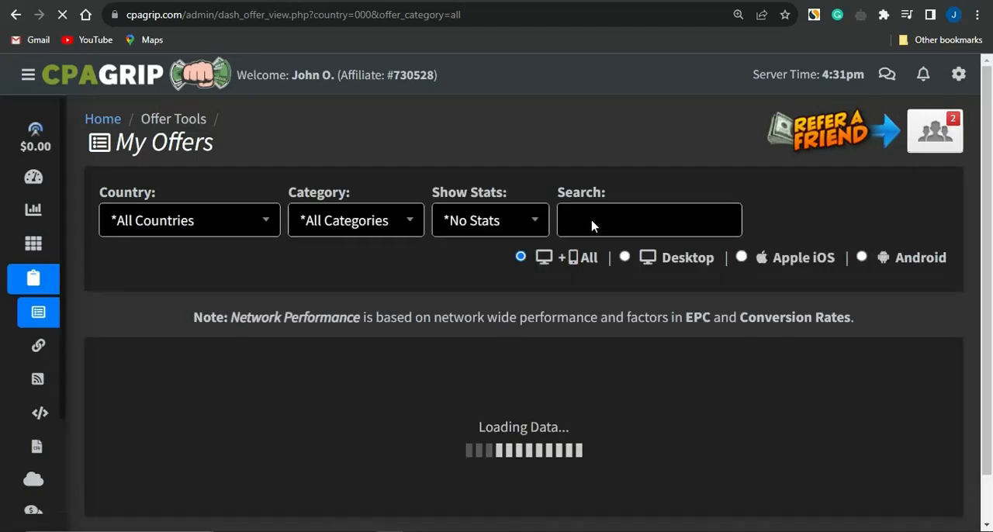
# Step: Search the offers for "gift" and look through the gift card offers and their payouts
pyautogui.click(592, 222)
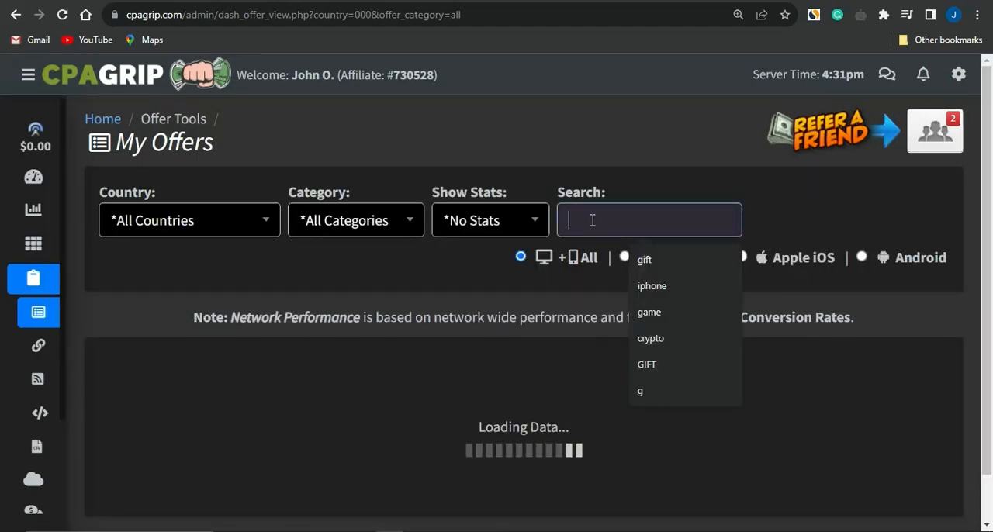
pyautogui.click(689, 259)
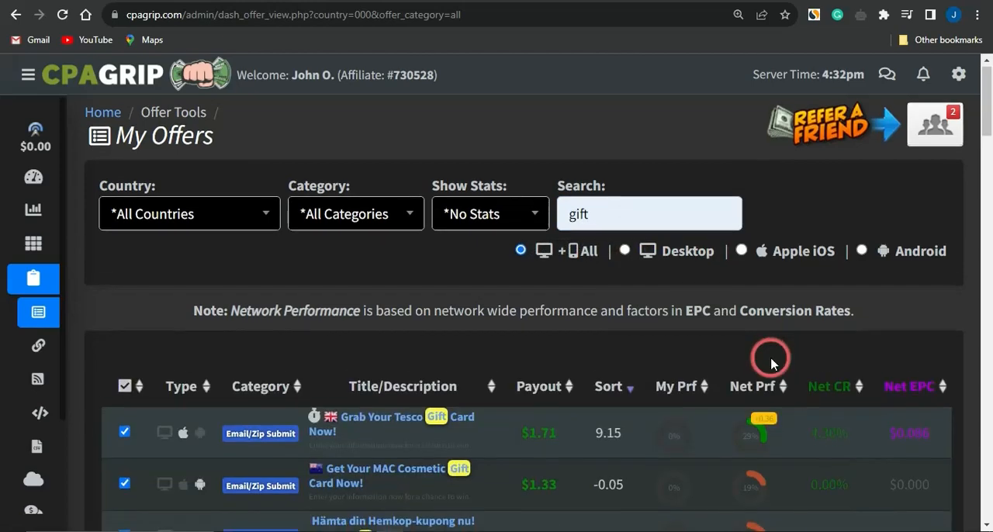
pyautogui.scroll(-1, 768, 355)
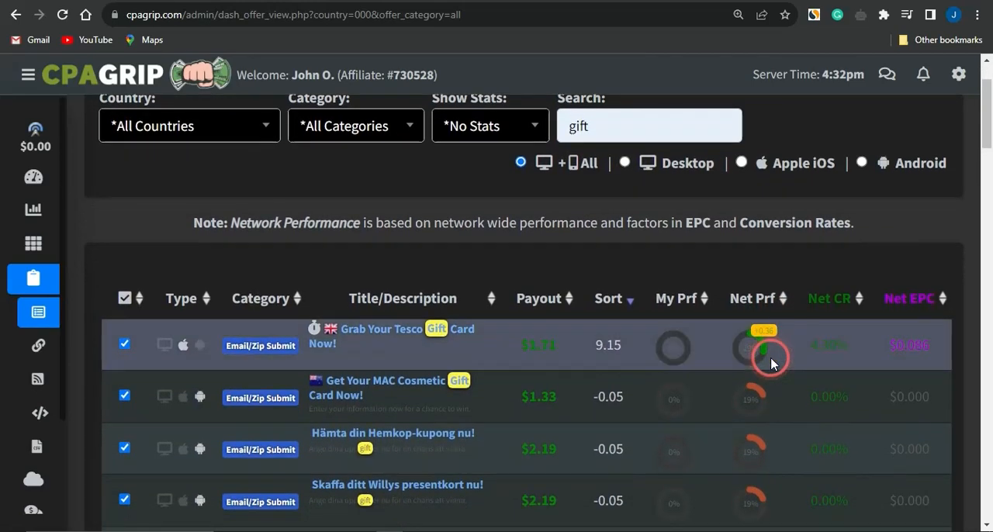
pyautogui.scroll(-1, 770, 363)
pyautogui.scroll(-1, 770, 363)
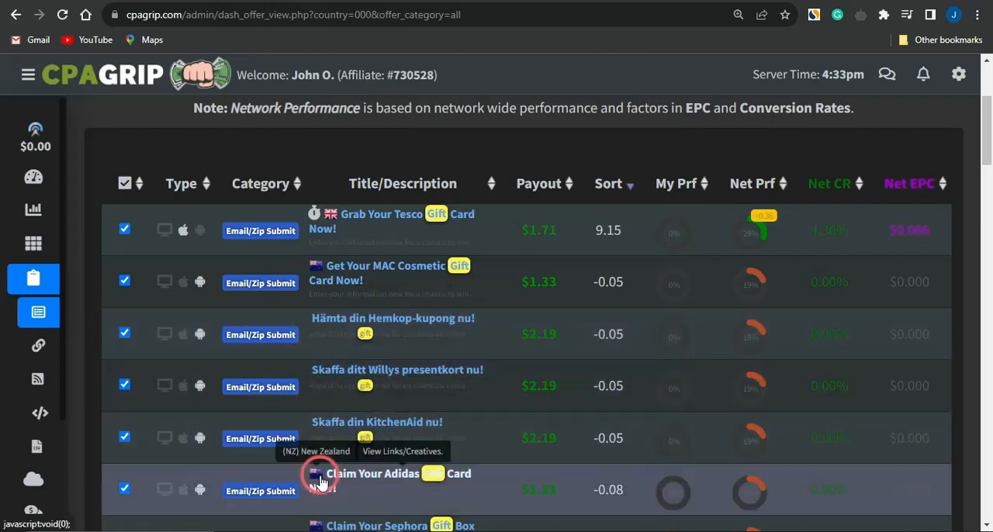
pyautogui.scroll(-4, 320, 481)
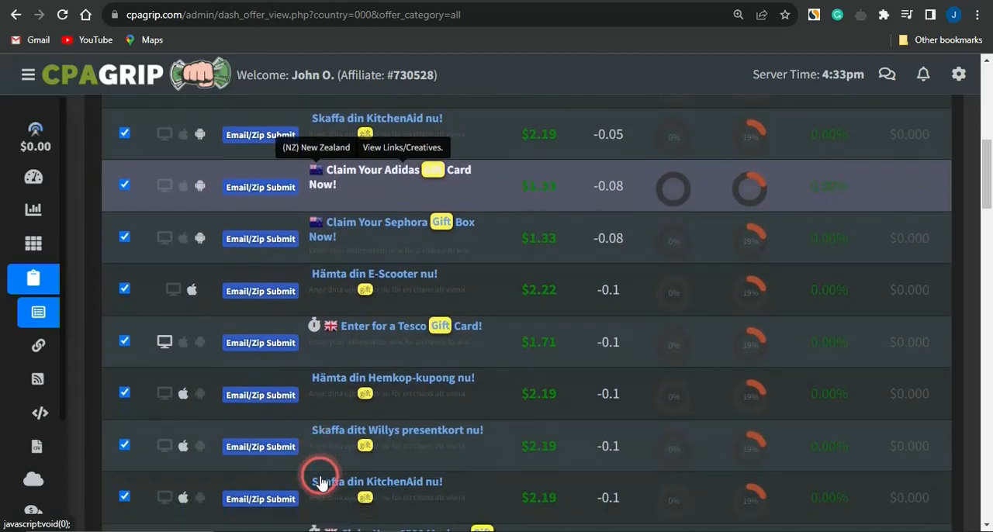
pyautogui.scroll(-3, 320, 481)
pyautogui.scroll(5, 320, 480)
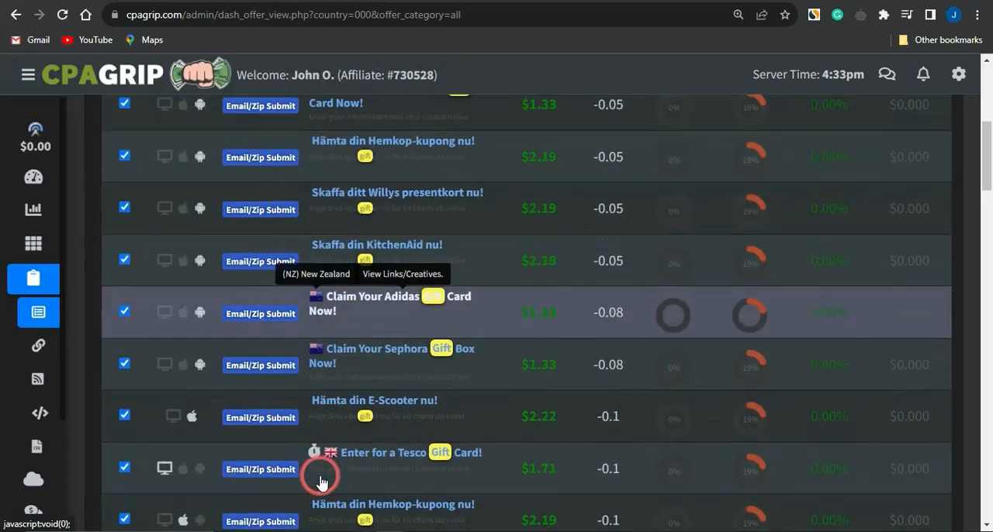
pyautogui.scroll(5, 321, 481)
pyautogui.scroll(-4, 320, 481)
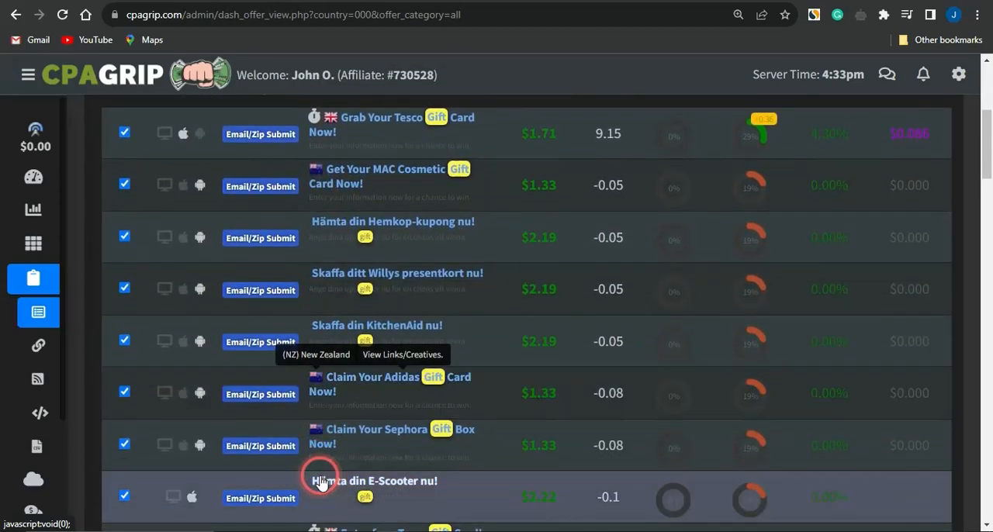
# Step: Open the links and creatives of the "Grab Your Tesco Gift Card Now!" offer
pyautogui.scroll(1, 320, 481)
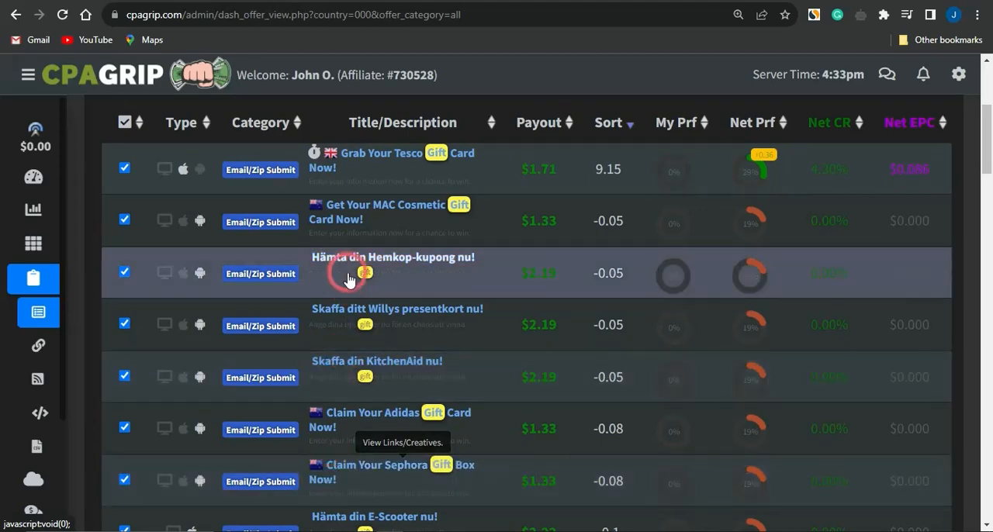
pyautogui.click(370, 158)
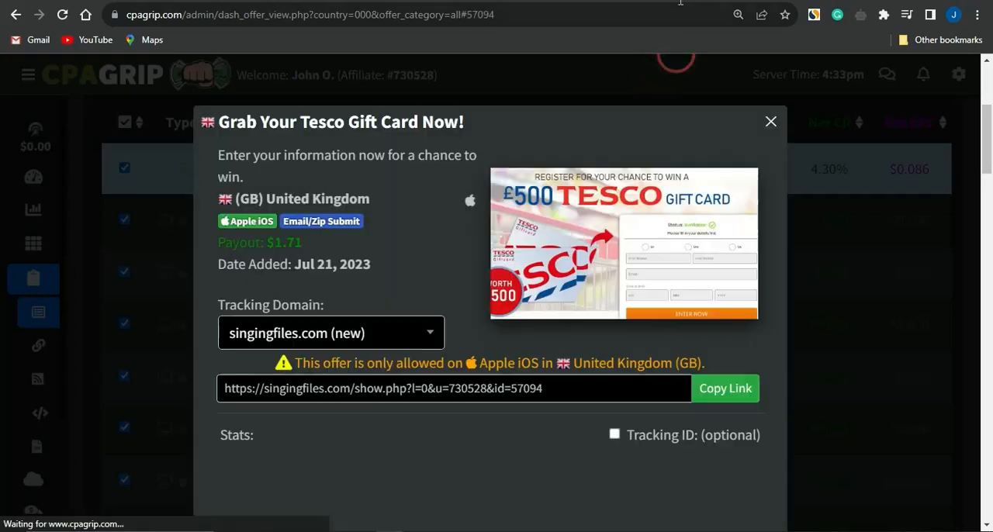
pyautogui.click(722, 390)
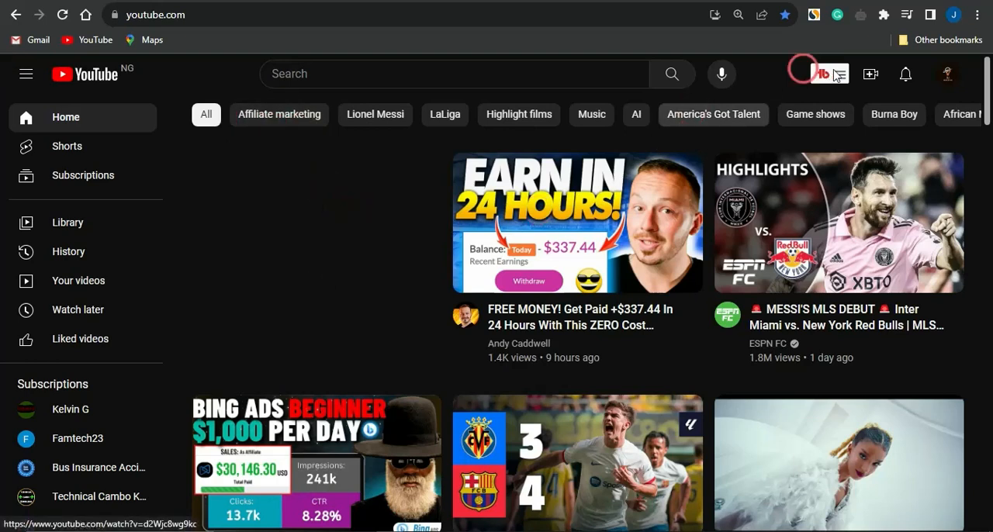
# Step: Switch to YouTube and start a new video upload
pyautogui.click(868, 74)
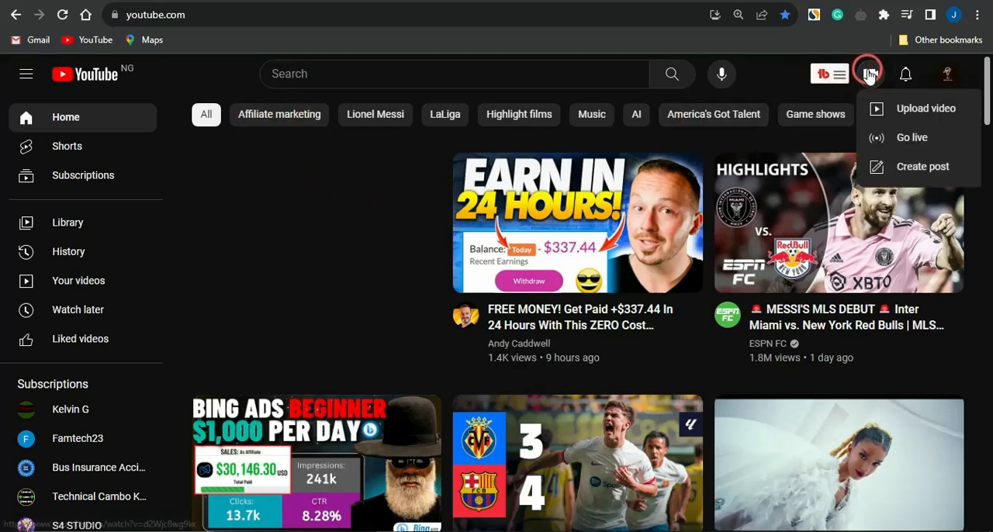
pyautogui.click(925, 114)
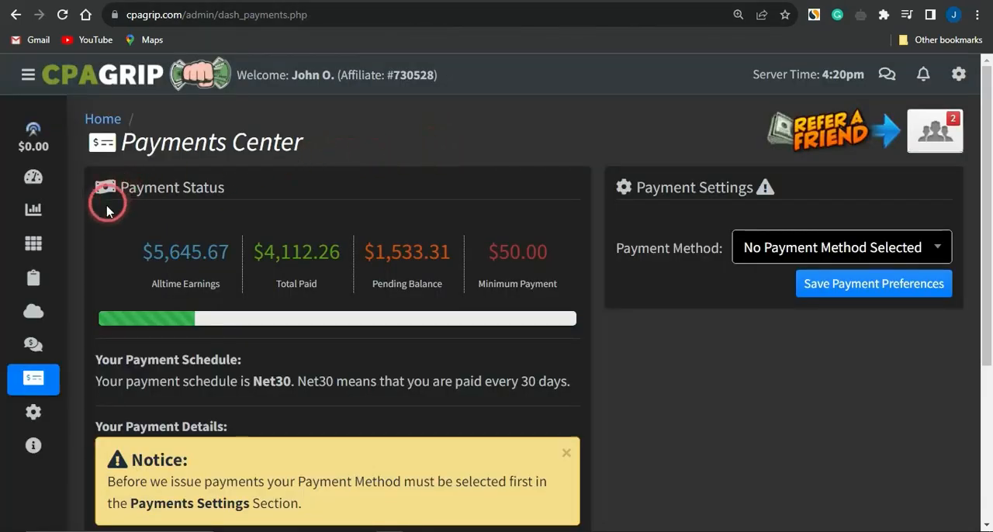
# Step: Switch to CPAGrip's Payments Center and examine the payment status figures
pyautogui.moveTo(314, 262)
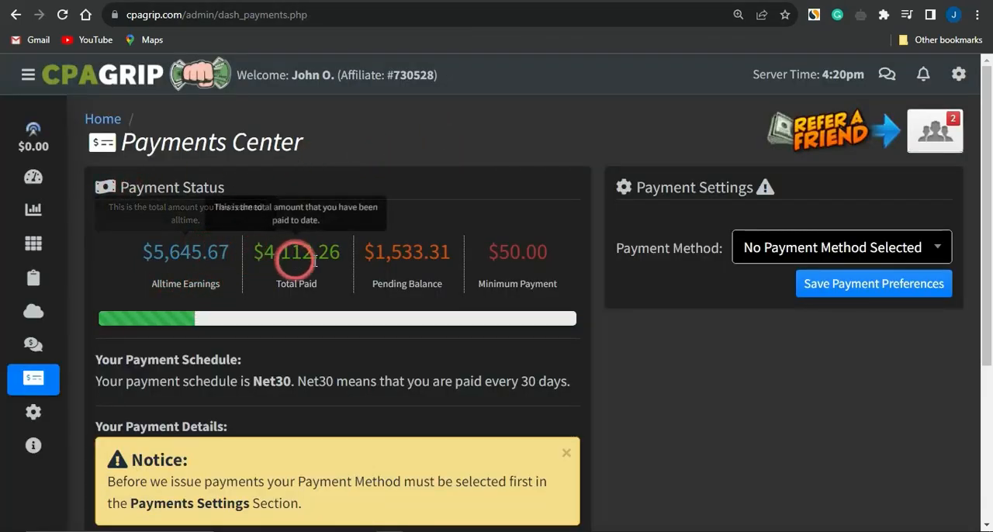